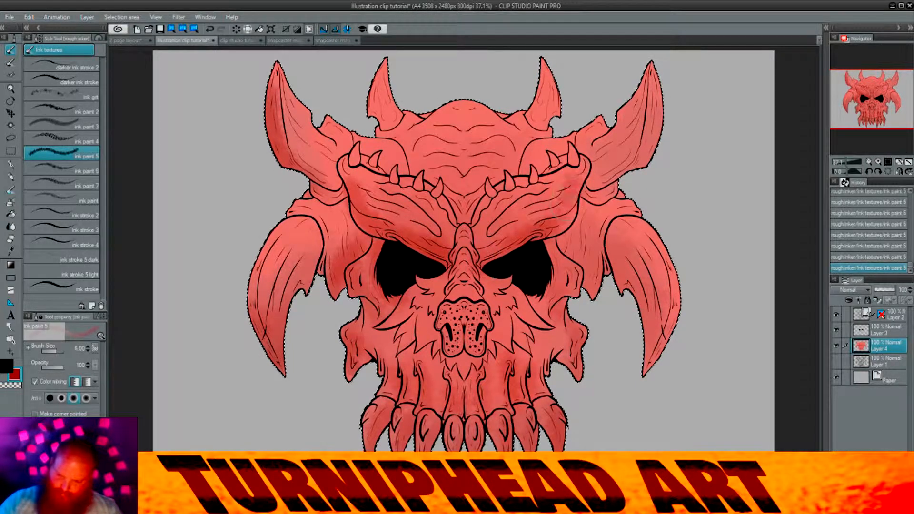
- Shade the skull's forehead, horns, right tusk and lower teeth in red with the ink paint 5 brush on Layer 4
{"action": "left_click_drag", "start_coordinate": [588, 214], "coordinate": [578, 191]}
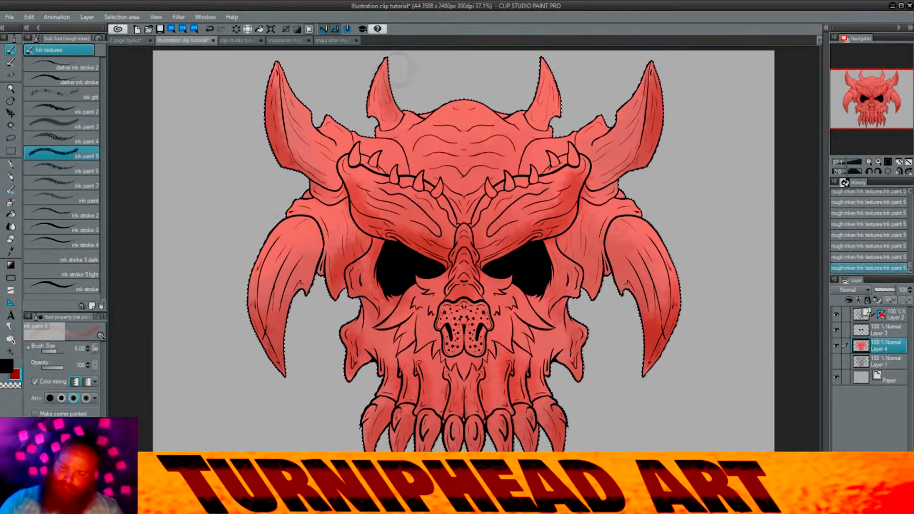
{"action": "left_click_drag", "start_coordinate": [504, 110], "coordinate": [470, 190]}
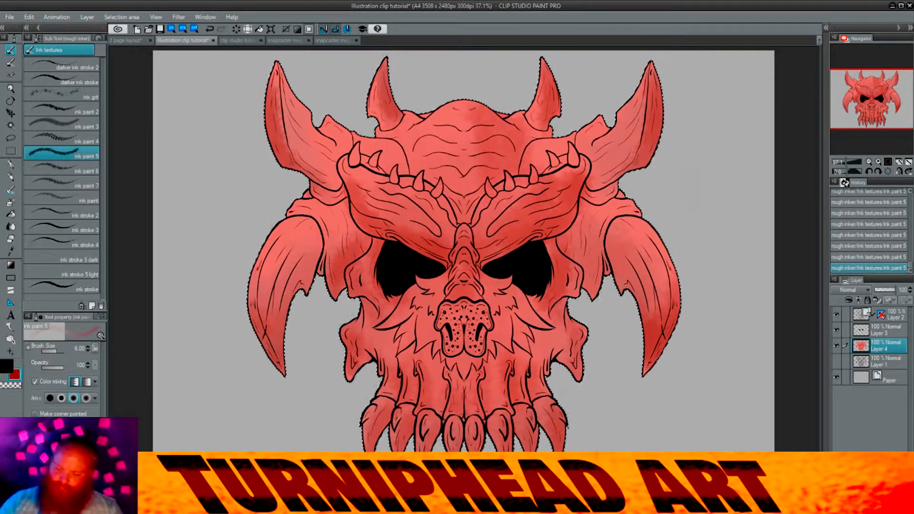
{"action": "left_click_drag", "start_coordinate": [445, 412], "coordinate": [419, 450]}
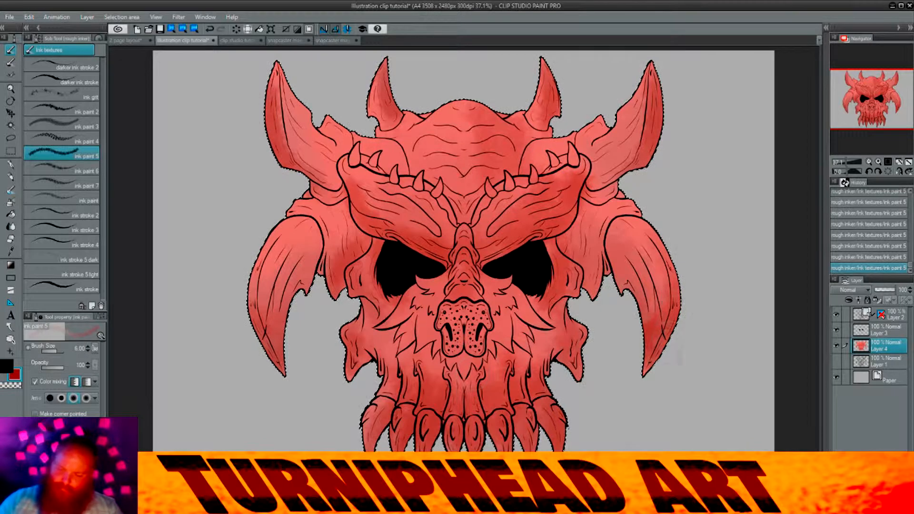
{"action": "left_click_drag", "start_coordinate": [659, 229], "coordinate": [624, 321]}
{"action": "left_click_drag", "start_coordinate": [413, 190], "coordinate": [459, 232]}
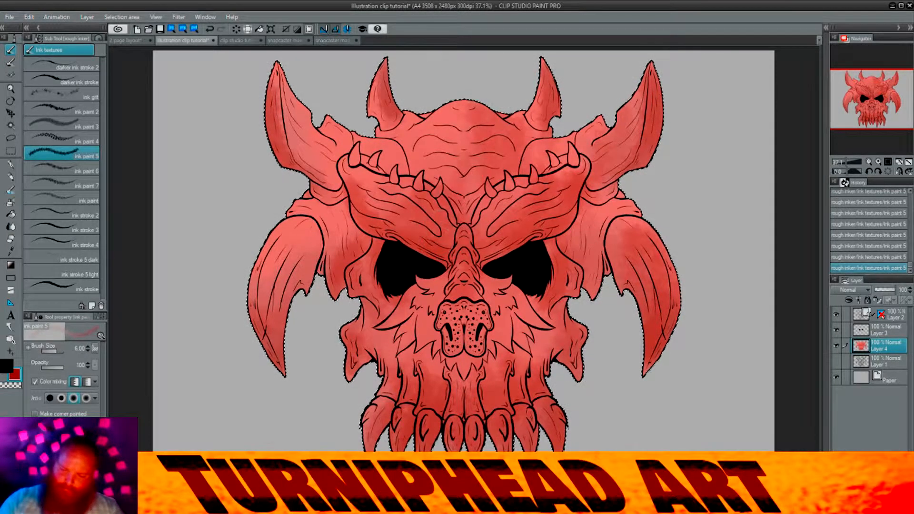
{"action": "left_click_drag", "start_coordinate": [469, 111], "coordinate": [465, 190]}
{"action": "left_click_drag", "start_coordinate": [348, 134], "coordinate": [326, 187]}
{"action": "left_click_drag", "start_coordinate": [333, 220], "coordinate": [350, 266]}
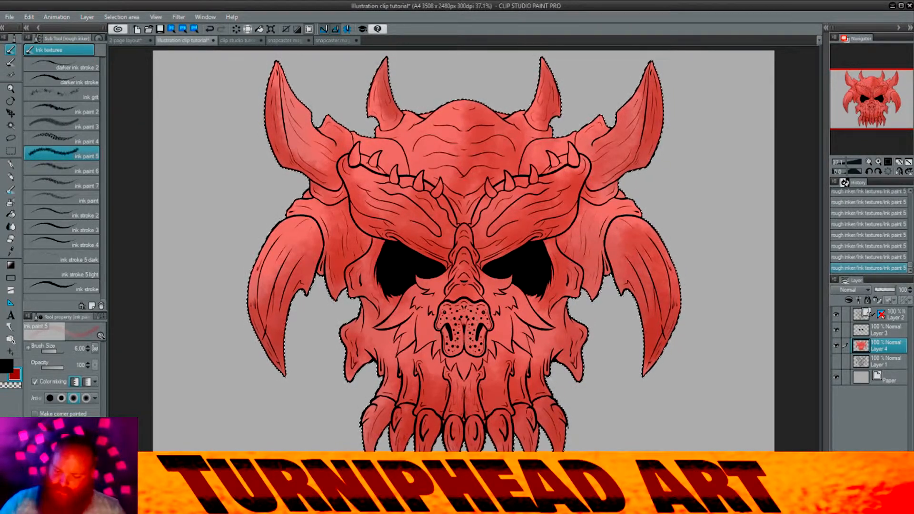
- Deepen the shadows on the nose, right tusk, right horn, forehead and right brow with a darker red
{"action": "left_click_drag", "start_coordinate": [460, 305], "coordinate": [461, 336]}
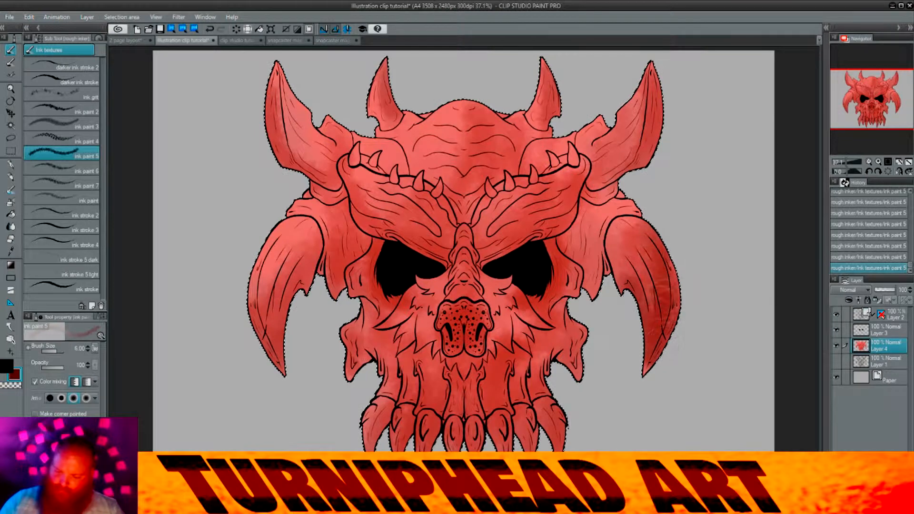
{"action": "left_click_drag", "start_coordinate": [668, 328], "coordinate": [648, 233]}
{"action": "left_click_drag", "start_coordinate": [614, 183], "coordinate": [649, 95]}
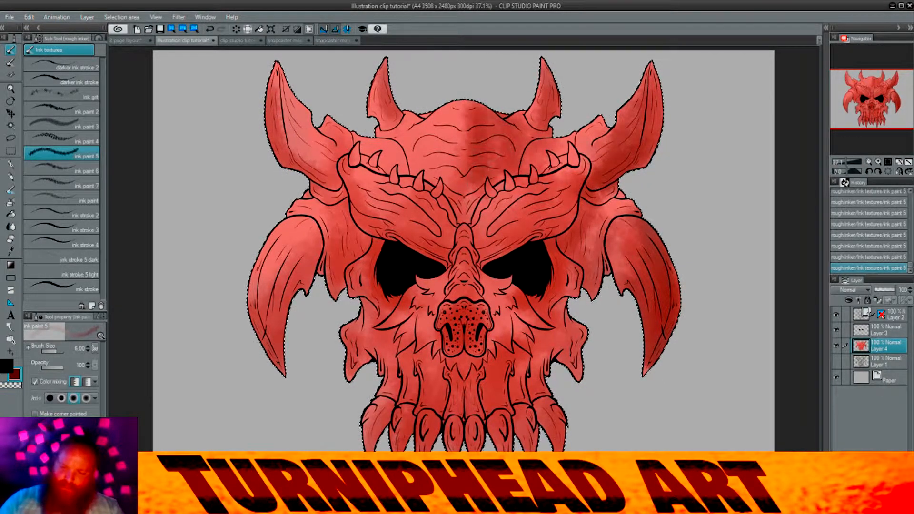
{"action": "left_click_drag", "start_coordinate": [481, 117], "coordinate": [469, 188]}
{"action": "left_click_drag", "start_coordinate": [505, 128], "coordinate": [483, 178]}
{"action": "left_click_drag", "start_coordinate": [562, 212], "coordinate": [483, 257]}
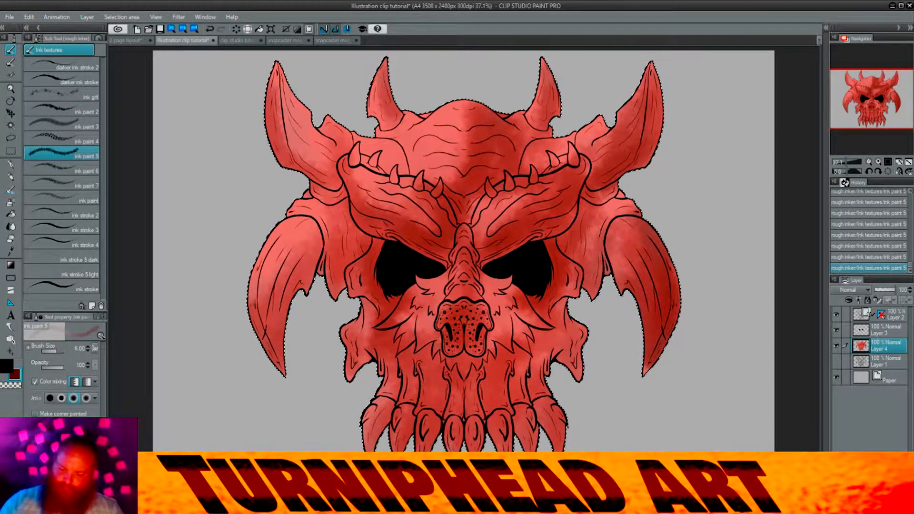
{"action": "left_click_drag", "start_coordinate": [480, 240], "coordinate": [469, 298]}
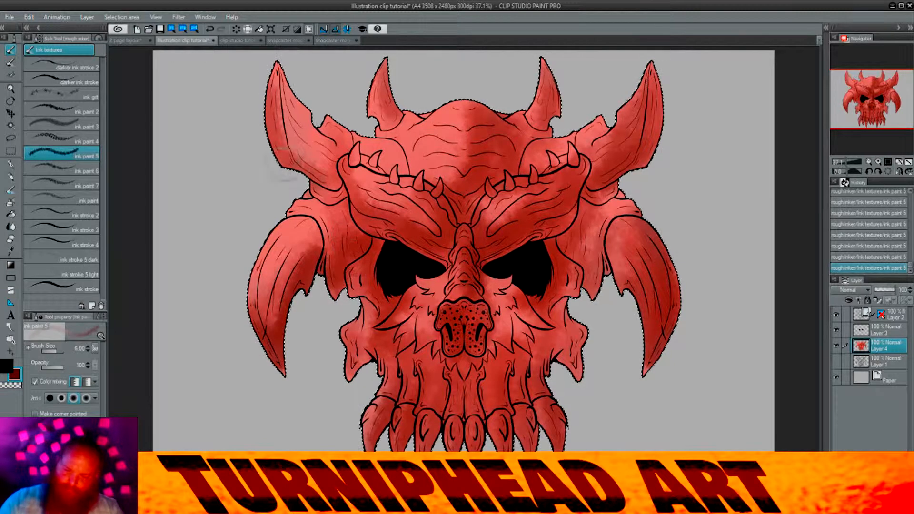
{"action": "left_click_drag", "start_coordinate": [337, 150], "coordinate": [301, 160]}
{"action": "left_click_drag", "start_coordinate": [518, 128], "coordinate": [495, 122]}
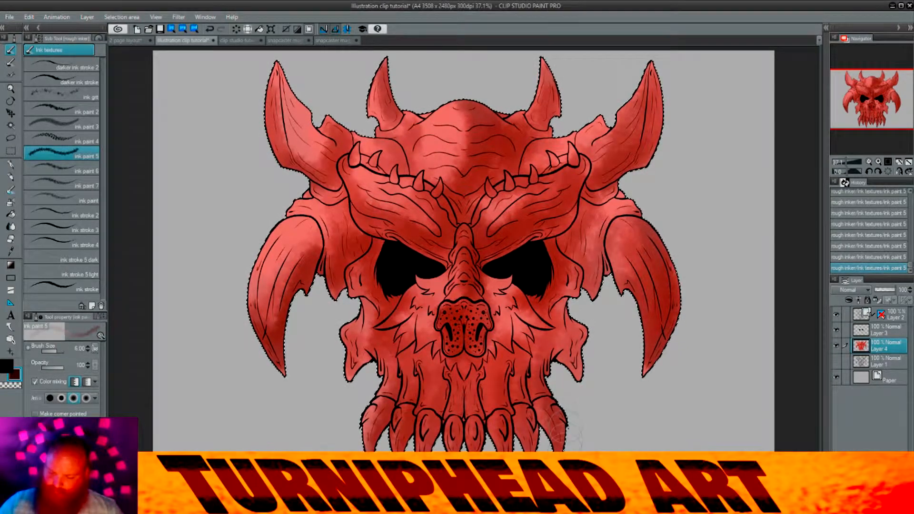
- Reduce the brush size to 3 and add dark red shadows under the beard and beside the right tusk
{"action": "key", "text": "bracketleft"}
{"action": "key", "text": "bracketleft"}
{"action": "key", "text": "bracketleft"}
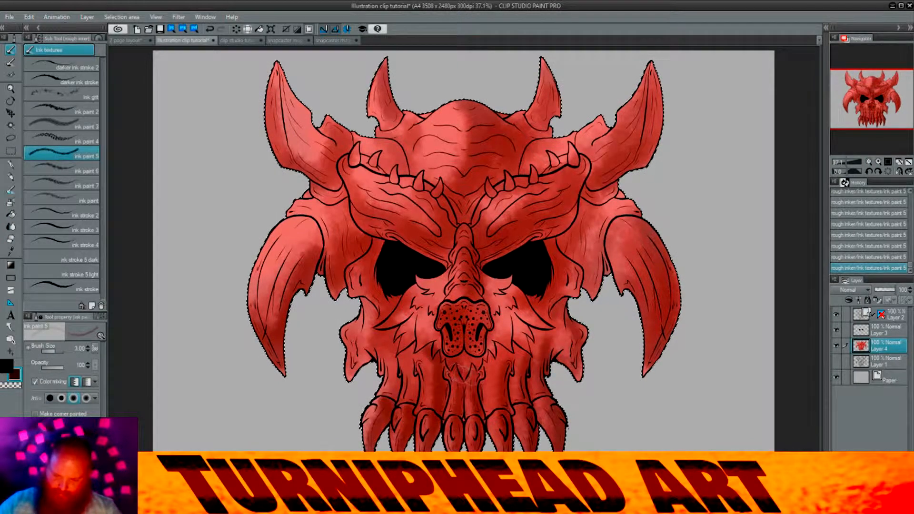
{"action": "left_click_drag", "start_coordinate": [461, 374], "coordinate": [456, 386]}
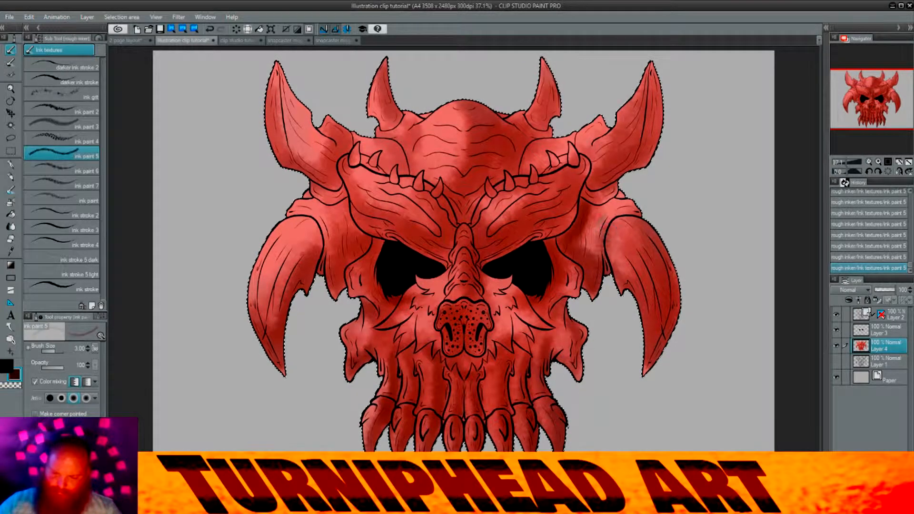
{"action": "mouse_move", "coordinate": [659, 314]}
{"action": "left_mouse_down"}
{"action": "mouse_move", "coordinate": [628, 221]}
{"action": "mouse_move", "coordinate": [620, 231]}
{"action": "mouse_move", "coordinate": [629, 219]}
{"action": "mouse_move", "coordinate": [629, 271]}
{"action": "left_mouse_up"}
{"action": "mouse_move", "coordinate": [632, 207]}
{"action": "left_mouse_down"}
{"action": "mouse_move", "coordinate": [620, 193]}
{"action": "mouse_move", "coordinate": [637, 168]}
{"action": "mouse_move", "coordinate": [653, 103]}
{"action": "mouse_move", "coordinate": [624, 111]}
{"action": "mouse_move", "coordinate": [632, 102]}
{"action": "left_mouse_up"}
- Darken the folds of both brows, the bridge of the nose and the right half of the forehead with dark red strokes
{"action": "mouse_move", "coordinate": [496, 185]}
{"action": "left_mouse_down"}
{"action": "mouse_move", "coordinate": [524, 179]}
{"action": "mouse_move", "coordinate": [571, 210]}
{"action": "left_mouse_up"}
{"action": "mouse_move", "coordinate": [491, 255]}
{"action": "left_mouse_down"}
{"action": "mouse_move", "coordinate": [561, 227]}
{"action": "mouse_move", "coordinate": [543, 228]}
{"action": "left_mouse_up"}
{"action": "mouse_move", "coordinate": [468, 231]}
{"action": "left_mouse_down"}
{"action": "mouse_move", "coordinate": [472, 297]}
{"action": "mouse_move", "coordinate": [465, 236]}
{"action": "left_mouse_up"}
{"action": "left_click_drag", "start_coordinate": [482, 201], "coordinate": [471, 219]}
{"action": "mouse_move", "coordinate": [443, 202]}
{"action": "left_mouse_down"}
{"action": "mouse_move", "coordinate": [451, 257]}
{"action": "mouse_move", "coordinate": [364, 210]}
{"action": "mouse_move", "coordinate": [436, 233]}
{"action": "left_mouse_up"}
{"action": "mouse_move", "coordinate": [344, 163]}
{"action": "left_mouse_down"}
{"action": "mouse_move", "coordinate": [350, 189]}
{"action": "mouse_move", "coordinate": [383, 229]}
{"action": "mouse_move", "coordinate": [432, 235]}
{"action": "mouse_move", "coordinate": [374, 177]}
{"action": "mouse_move", "coordinate": [427, 198]}
{"action": "left_mouse_up"}
{"action": "mouse_move", "coordinate": [469, 105]}
{"action": "left_mouse_down"}
{"action": "mouse_move", "coordinate": [520, 140]}
{"action": "mouse_move", "coordinate": [470, 209]}
{"action": "left_mouse_up"}
{"action": "left_click_drag", "start_coordinate": [504, 137], "coordinate": [485, 180]}
- Build up dark red shadows on the right horns, the nose, the eye socket edges and the right brow
{"action": "mouse_move", "coordinate": [544, 64]}
{"action": "left_mouse_down"}
{"action": "mouse_move", "coordinate": [557, 110]}
{"action": "mouse_move", "coordinate": [541, 130]}
{"action": "left_mouse_up"}
{"action": "mouse_move", "coordinate": [598, 118]}
{"action": "left_mouse_down"}
{"action": "mouse_move", "coordinate": [526, 171]}
{"action": "mouse_move", "coordinate": [605, 124]}
{"action": "left_mouse_up"}
{"action": "left_click_drag", "start_coordinate": [653, 70], "coordinate": [623, 155]}
{"action": "left_click_drag", "start_coordinate": [599, 193], "coordinate": [578, 130]}
{"action": "mouse_move", "coordinate": [479, 304]}
{"action": "left_mouse_down"}
{"action": "mouse_move", "coordinate": [486, 328]}
{"action": "mouse_move", "coordinate": [475, 348]}
{"action": "mouse_move", "coordinate": [458, 309]}
{"action": "mouse_move", "coordinate": [490, 350]}
{"action": "left_mouse_up"}
{"action": "left_click_drag", "start_coordinate": [407, 255], "coordinate": [425, 242]}
{"action": "left_click_drag", "start_coordinate": [501, 256], "coordinate": [512, 250]}
{"action": "left_click_drag", "start_coordinate": [537, 212], "coordinate": [488, 245]}
{"action": "mouse_move", "coordinate": [572, 167]}
{"action": "left_mouse_down"}
{"action": "mouse_move", "coordinate": [543, 217]}
{"action": "mouse_move", "coordinate": [504, 192]}
{"action": "left_mouse_up"}
- Add dark red shading to the left brow, both tusks, the left horn and the left side of the head
{"action": "left_click_drag", "start_coordinate": [440, 235], "coordinate": [391, 188]}
{"action": "mouse_move", "coordinate": [328, 267]}
{"action": "left_mouse_down"}
{"action": "mouse_move", "coordinate": [347, 286]}
{"action": "mouse_move", "coordinate": [378, 267]}
{"action": "mouse_move", "coordinate": [355, 317]}
{"action": "mouse_move", "coordinate": [312, 278]}
{"action": "left_mouse_up"}
{"action": "left_click_drag", "start_coordinate": [672, 243], "coordinate": [676, 329]}
{"action": "mouse_move", "coordinate": [369, 228]}
{"action": "left_mouse_down"}
{"action": "mouse_move", "coordinate": [350, 262]}
{"action": "mouse_move", "coordinate": [315, 219]}
{"action": "left_mouse_up"}
{"action": "left_click_drag", "start_coordinate": [309, 264], "coordinate": [276, 334]}
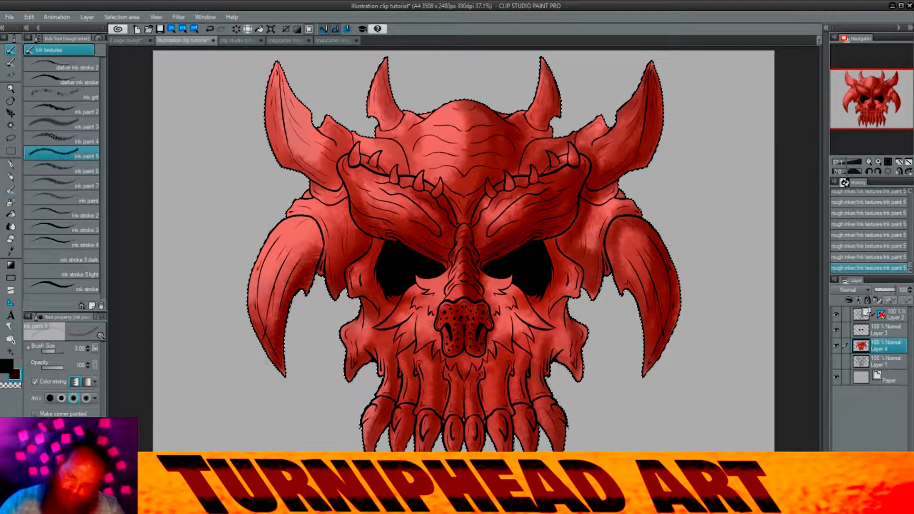
{"action": "left_click_drag", "start_coordinate": [315, 245], "coordinate": [266, 333]}
{"action": "mouse_move", "coordinate": [296, 234]}
{"action": "left_mouse_down"}
{"action": "mouse_move", "coordinate": [258, 309]}
{"action": "mouse_move", "coordinate": [266, 297]}
{"action": "left_mouse_up"}
{"action": "left_click_drag", "start_coordinate": [304, 169], "coordinate": [286, 204]}
{"action": "mouse_move", "coordinate": [272, 145]}
{"action": "left_mouse_down"}
{"action": "mouse_move", "coordinate": [269, 125]}
{"action": "mouse_move", "coordinate": [342, 188]}
{"action": "left_mouse_up"}
{"action": "mouse_move", "coordinate": [351, 125]}
{"action": "left_mouse_down"}
{"action": "mouse_move", "coordinate": [333, 174]}
{"action": "mouse_move", "coordinate": [415, 132]}
{"action": "left_mouse_up"}
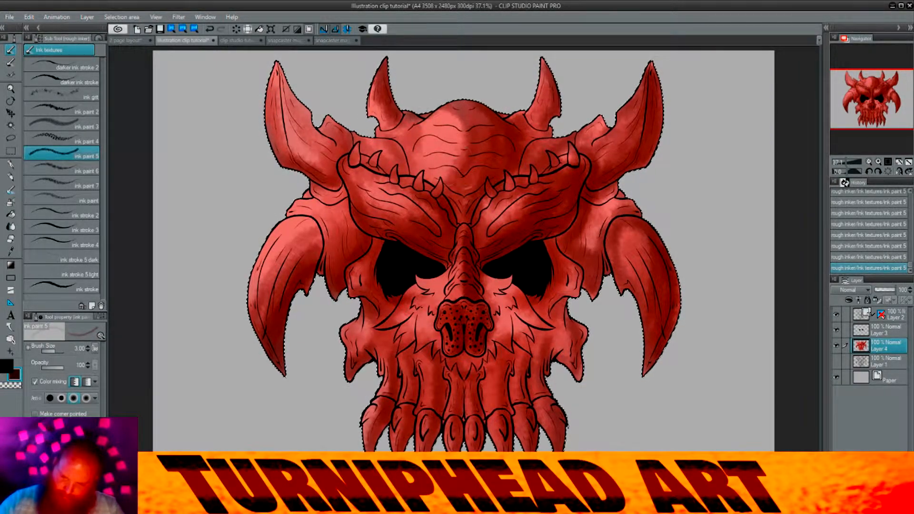
{"action": "left_click_drag", "start_coordinate": [456, 203], "coordinate": [470, 216]}
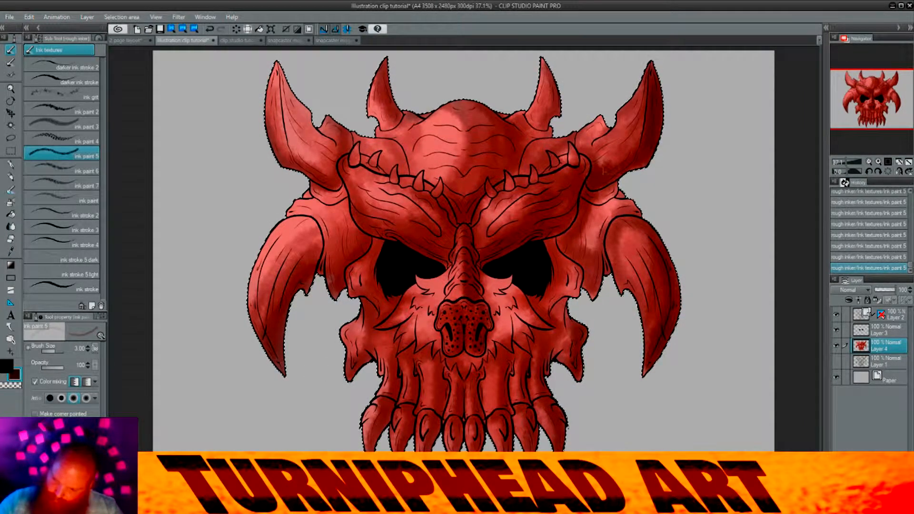
- Darken the right cheek, jaw, lower teeth, right horn bases and top of the forehead with dark red strokes
{"action": "left_click_drag", "start_coordinate": [591, 195], "coordinate": [579, 250]}
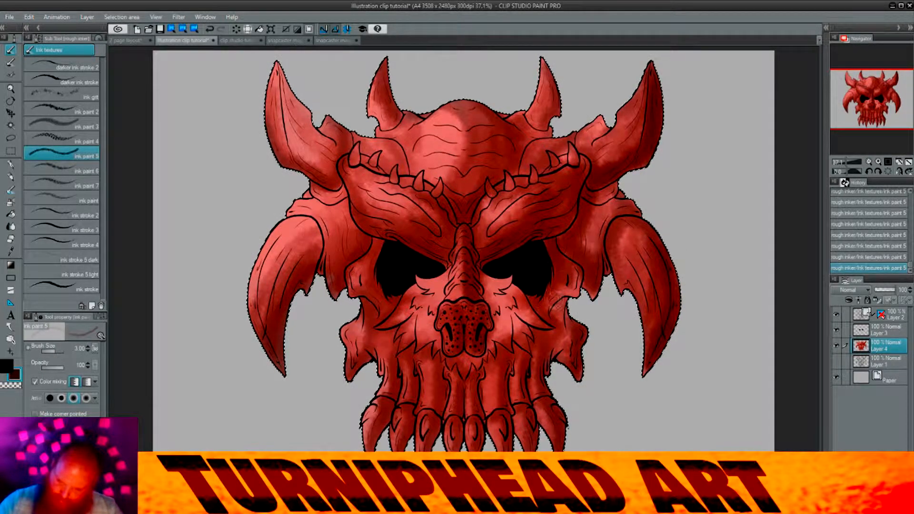
{"action": "mouse_move", "coordinate": [575, 335]}
{"action": "left_mouse_down"}
{"action": "mouse_move", "coordinate": [557, 342]}
{"action": "mouse_move", "coordinate": [537, 324]}
{"action": "mouse_move", "coordinate": [522, 346]}
{"action": "mouse_move", "coordinate": [455, 375]}
{"action": "mouse_move", "coordinate": [402, 357]}
{"action": "mouse_move", "coordinate": [380, 334]}
{"action": "mouse_move", "coordinate": [345, 328]}
{"action": "mouse_move", "coordinate": [373, 438]}
{"action": "mouse_move", "coordinate": [374, 401]}
{"action": "mouse_move", "coordinate": [370, 425]}
{"action": "mouse_move", "coordinate": [399, 446]}
{"action": "mouse_move", "coordinate": [426, 419]}
{"action": "mouse_move", "coordinate": [429, 440]}
{"action": "mouse_move", "coordinate": [548, 408]}
{"action": "left_mouse_up"}
{"action": "mouse_move", "coordinate": [507, 371]}
{"action": "left_mouse_down"}
{"action": "mouse_move", "coordinate": [490, 383]}
{"action": "mouse_move", "coordinate": [493, 404]}
{"action": "mouse_move", "coordinate": [428, 361]}
{"action": "mouse_move", "coordinate": [383, 348]}
{"action": "mouse_move", "coordinate": [556, 328]}
{"action": "mouse_move", "coordinate": [556, 296]}
{"action": "left_mouse_up"}
{"action": "left_click_drag", "start_coordinate": [577, 143], "coordinate": [610, 155]}
{"action": "mouse_move", "coordinate": [545, 119]}
{"action": "left_mouse_down"}
{"action": "mouse_move", "coordinate": [535, 126]}
{"action": "mouse_move", "coordinate": [546, 119]}
{"action": "mouse_move", "coordinate": [546, 85]}
{"action": "mouse_move", "coordinate": [551, 103]}
{"action": "left_mouse_up"}
{"action": "mouse_move", "coordinate": [492, 114]}
{"action": "left_mouse_down"}
{"action": "mouse_move", "coordinate": [460, 106]}
{"action": "mouse_move", "coordinate": [481, 145]}
{"action": "mouse_move", "coordinate": [461, 152]}
{"action": "mouse_move", "coordinate": [461, 131]}
{"action": "left_mouse_up"}
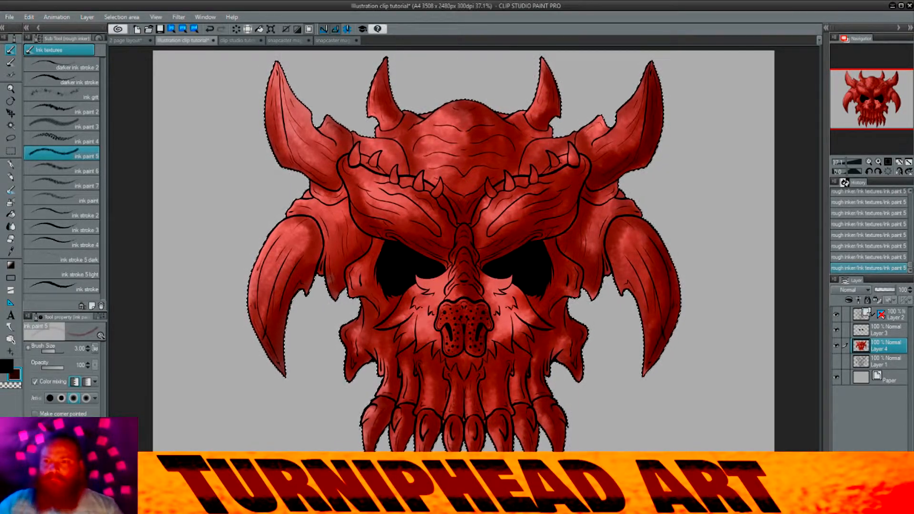
- Add a raster layer above Layer 4 in Multiply mode and choose blue as the painting colour
{"action": "key", "text": "ctrl+shift+n"}
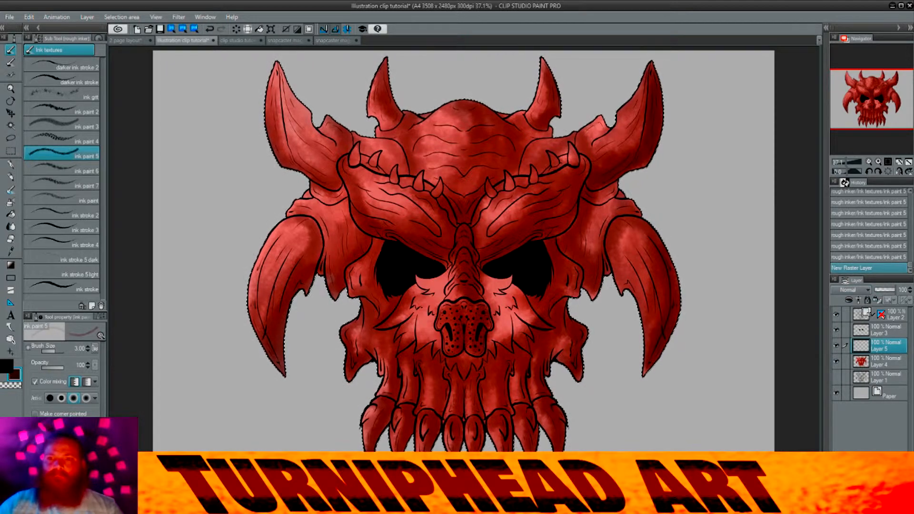
{"action": "left_click", "coordinate": [849, 316]}
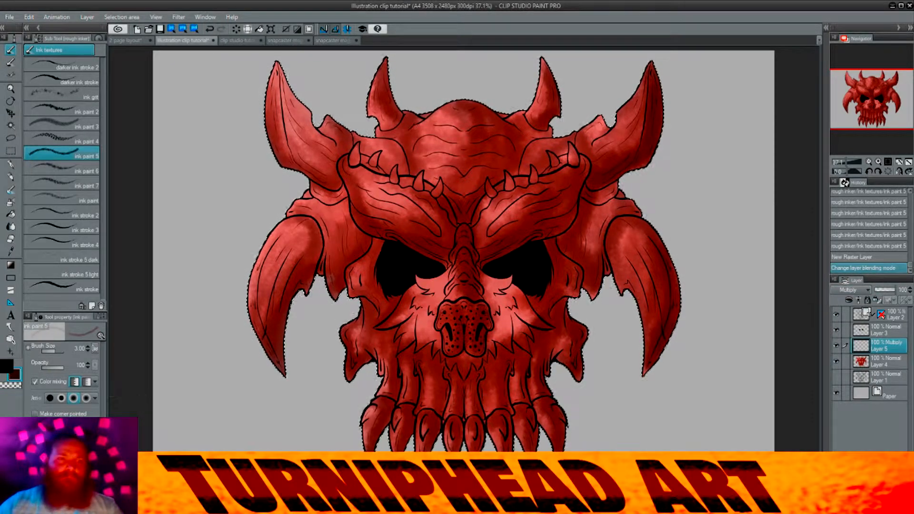
{"action": "left_click", "coordinate": [7, 366]}
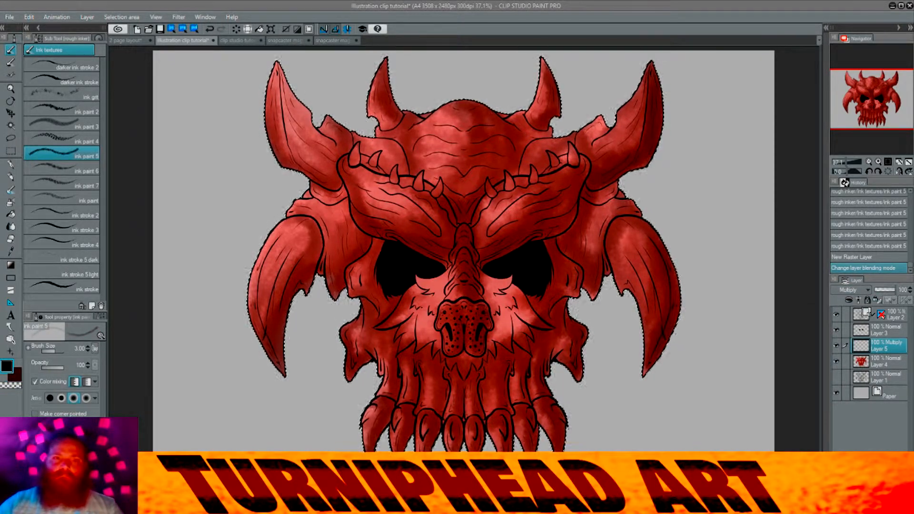
{"action": "left_click", "coordinate": [678, 327]}
{"action": "left_click_drag", "start_coordinate": [366, 179], "coordinate": [386, 196]}
{"action": "left_click_drag", "start_coordinate": [377, 190], "coordinate": [398, 212]}
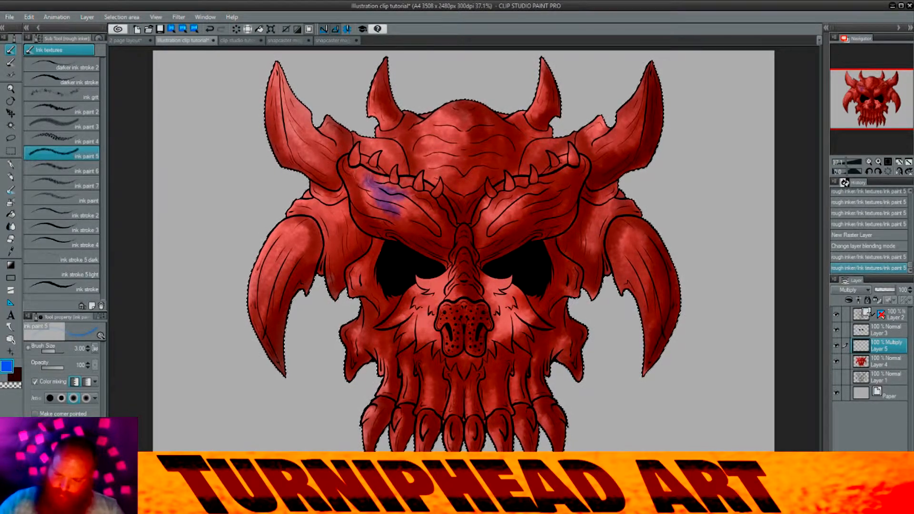
{"action": "key", "text": "ctrl+z"}
{"action": "key", "text": "ctrl+z"}
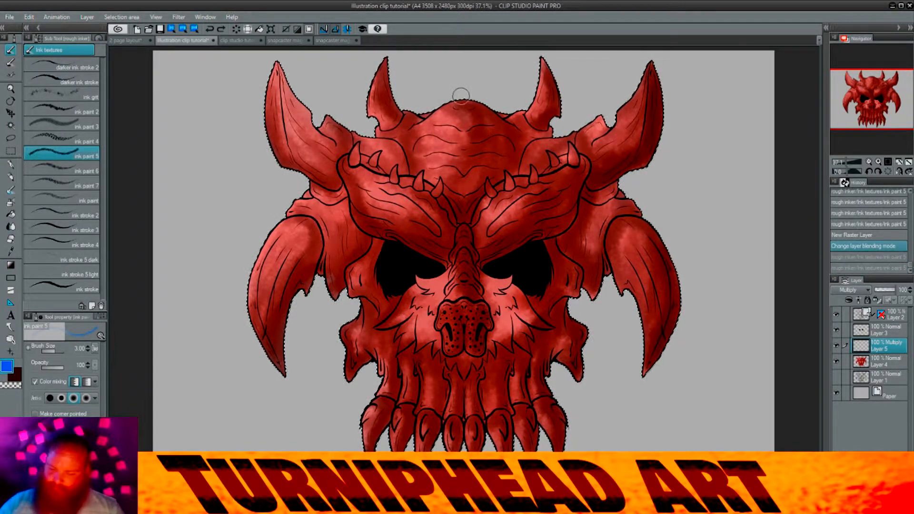
- Paint the small spikes along the brows with blue on the Multiply layer
{"action": "left_click_drag", "start_coordinate": [357, 145], "coordinate": [352, 163]}
{"action": "left_click_drag", "start_coordinate": [356, 151], "coordinate": [353, 164]}
{"action": "left_click_drag", "start_coordinate": [380, 153], "coordinate": [372, 162]}
{"action": "left_click_drag", "start_coordinate": [378, 155], "coordinate": [393, 182]}
{"action": "left_click_drag", "start_coordinate": [422, 172], "coordinate": [416, 188]}
{"action": "left_click_drag", "start_coordinate": [421, 178], "coordinate": [422, 189]}
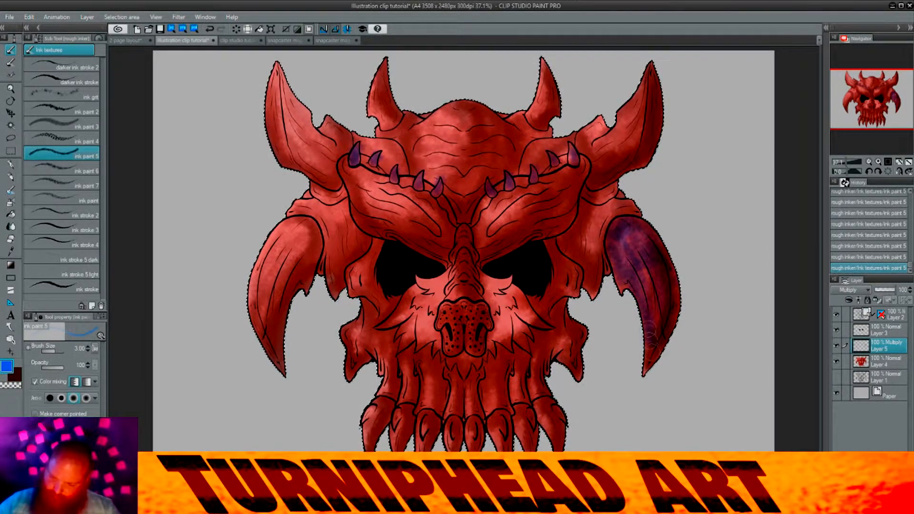
- Glaze the horns, tusks, nose and lower claws with blue on the Multiply layer
{"action": "left_click_drag", "start_coordinate": [603, 176], "coordinate": [651, 78]}
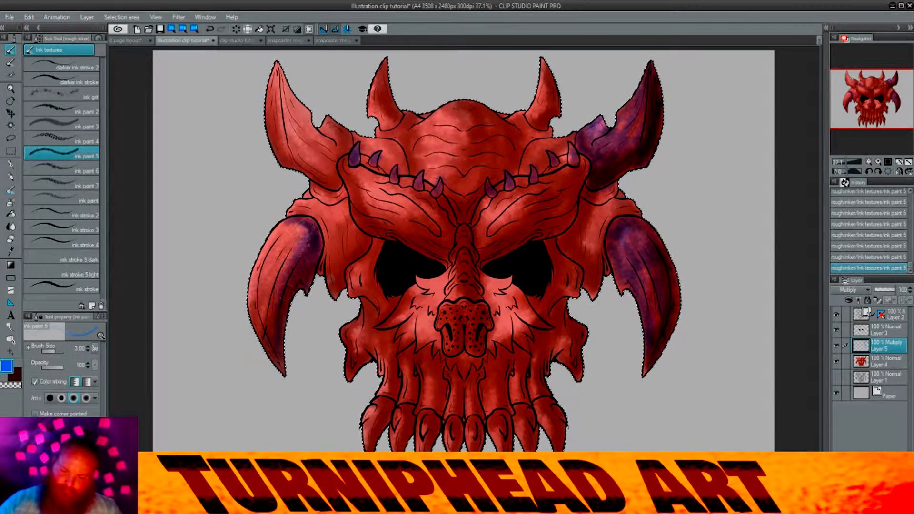
{"action": "left_click_drag", "start_coordinate": [305, 228], "coordinate": [269, 343]}
{"action": "mouse_move", "coordinate": [280, 80]}
{"action": "left_mouse_down"}
{"action": "mouse_move", "coordinate": [286, 57]}
{"action": "mouse_move", "coordinate": [302, 152]}
{"action": "mouse_move", "coordinate": [323, 171]}
{"action": "left_mouse_up"}
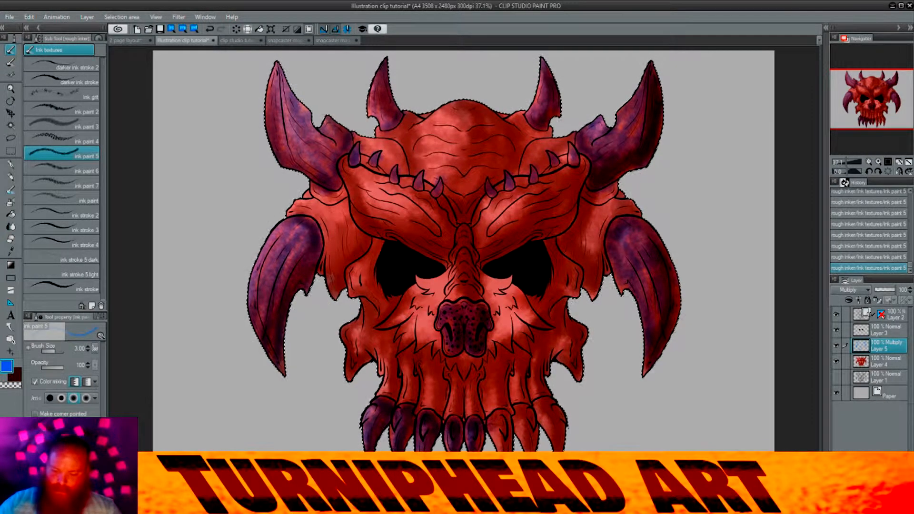
- Try out blending modes for the blue layer, including Color burn, and set it to Subtract
{"action": "left_click", "coordinate": [854, 290]}
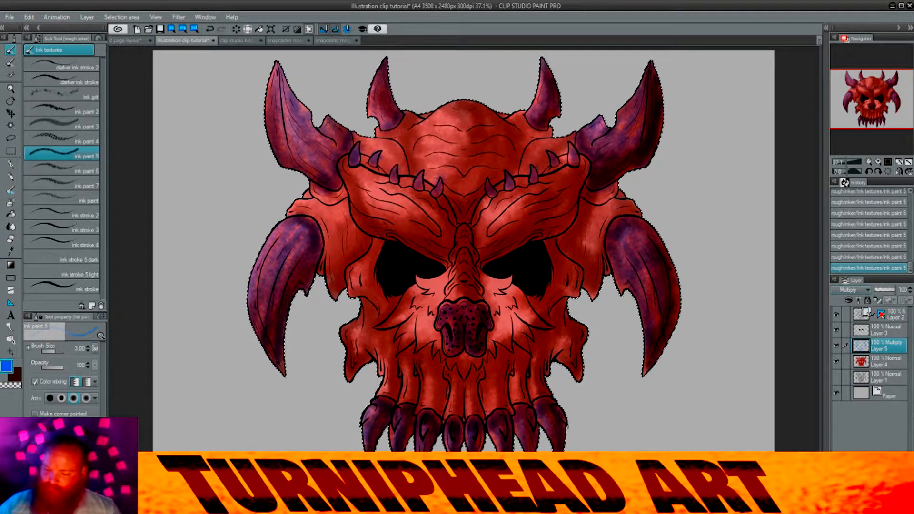
{"action": "left_click", "coordinate": [852, 270]}
{"action": "left_click", "coordinate": [854, 290]}
{"action": "left_click", "coordinate": [852, 309]}
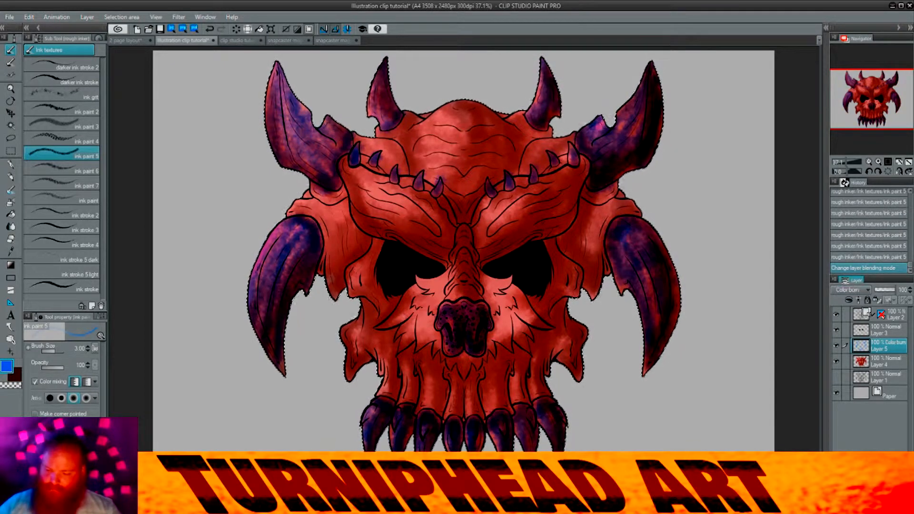
{"action": "scroll", "coordinate": [852, 290], "scroll_direction": "down", "scroll_amount": 3}
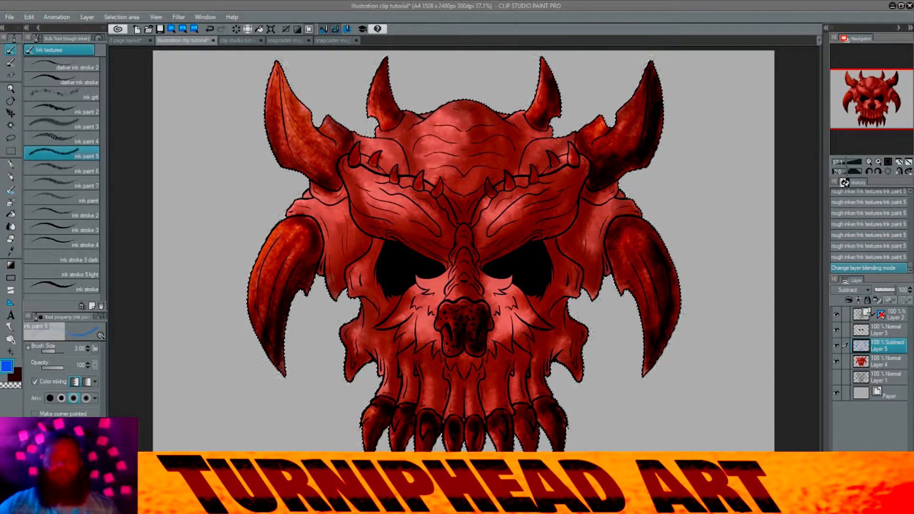
- Paint blue shadows over the brows, eye sockets and jaw on the Subtract layer, and lower the layer's opacity to 36%
{"action": "left_click_drag", "start_coordinate": [497, 361], "coordinate": [512, 377]}
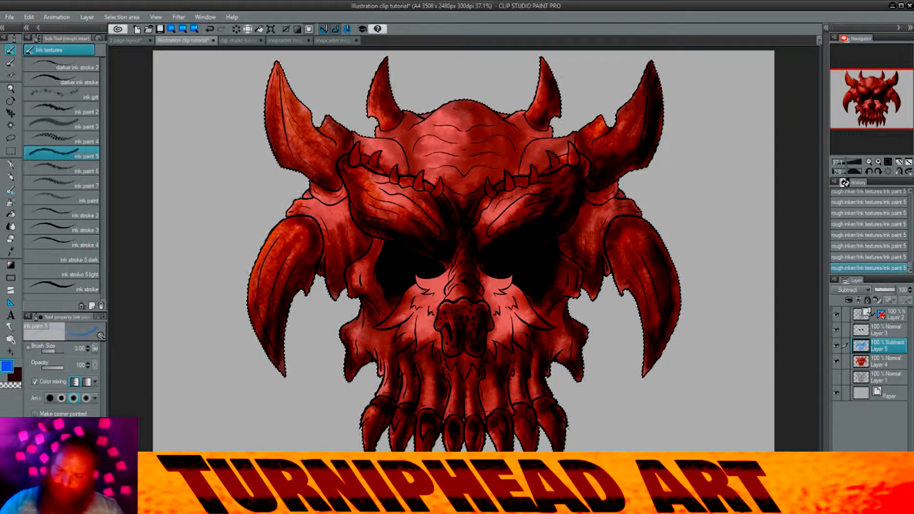
{"action": "key", "text": "ctrl+z"}
{"action": "key", "text": "ctrl+z"}
{"action": "key", "text": "ctrl+z"}
{"action": "key", "text": "ctrl+z"}
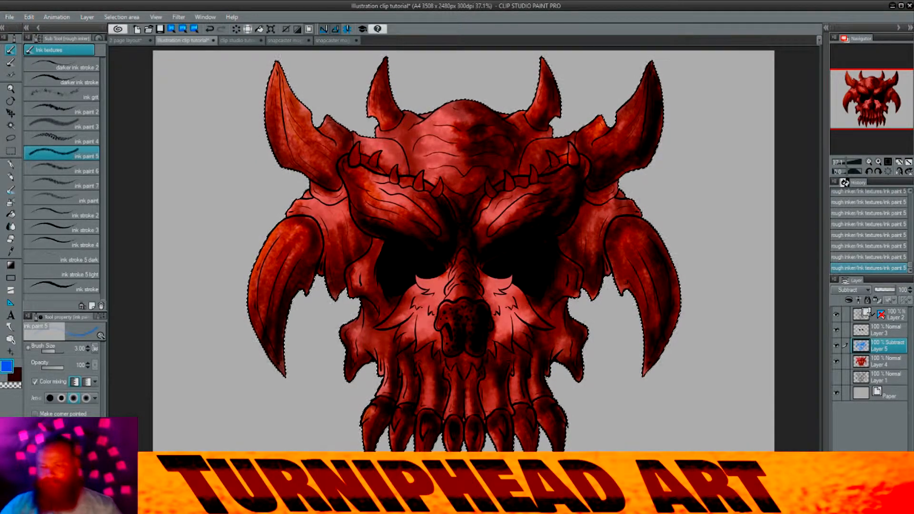
{"action": "left_click_drag", "start_coordinate": [894, 289], "coordinate": [882, 290]}
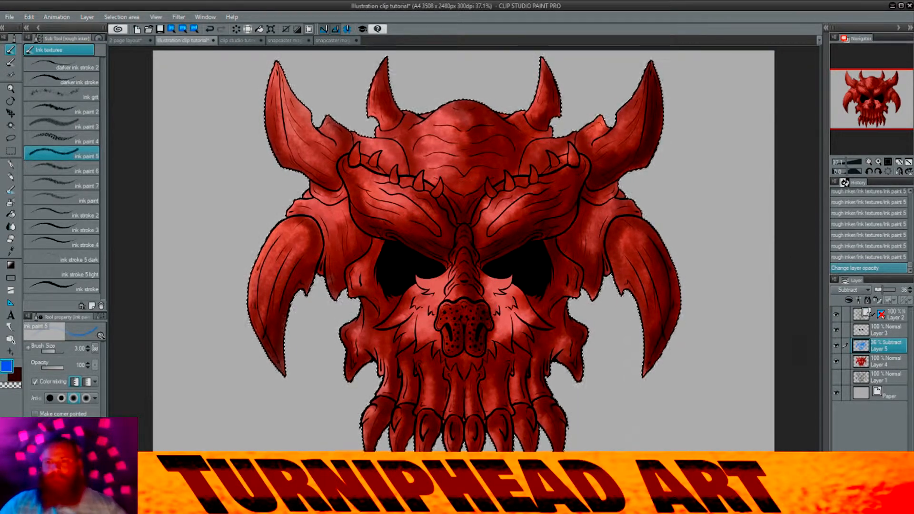
- Add a raster layer above the Subtract layer, and replace the selection with the fur around the nose using Auto select on line art Layer 2
{"action": "key", "text": "ctrl+shift+n"}
{"action": "left_click", "coordinate": [886, 361]}
{"action": "left_click", "coordinate": [894, 315]}
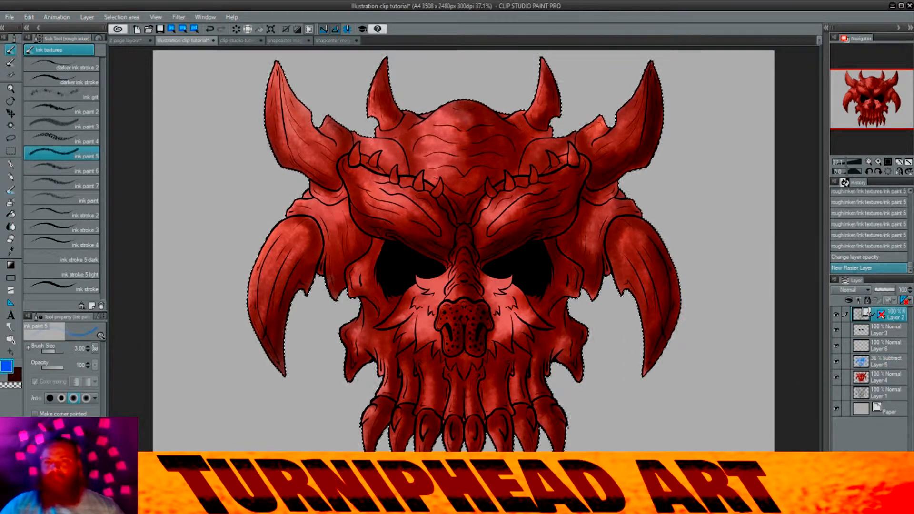
{"action": "key", "text": "ctrl+d"}
{"action": "key", "text": "w"}
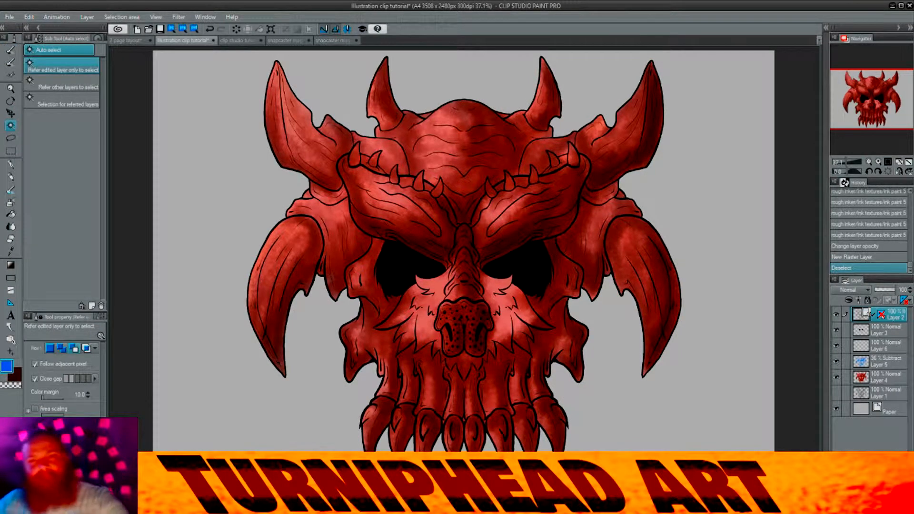
{"action": "left_click", "coordinate": [507, 324]}
- Add a raster layer above the 36% Subtract layer, fill the fur around the nose with bright red, and clear the selection
{"action": "left_click", "coordinate": [887, 362]}
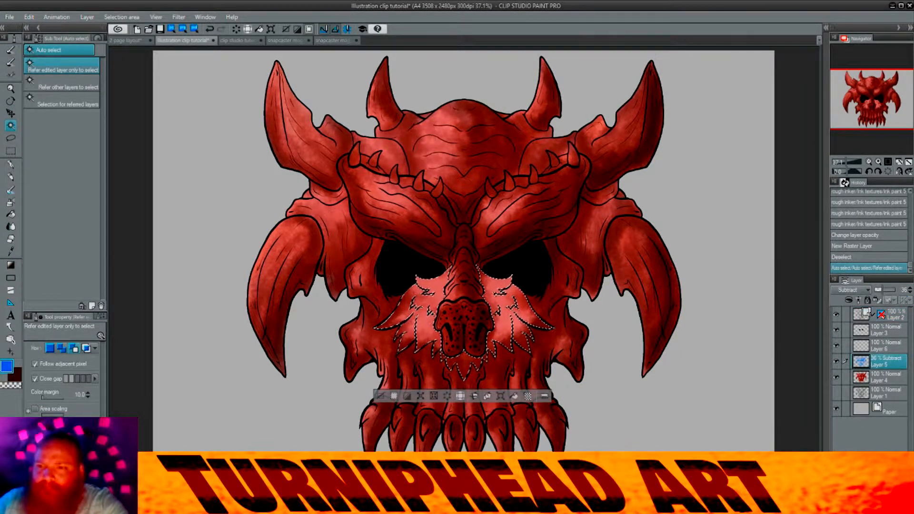
{"action": "key", "text": "ctrl+shift+n"}
{"action": "key", "text": "g"}
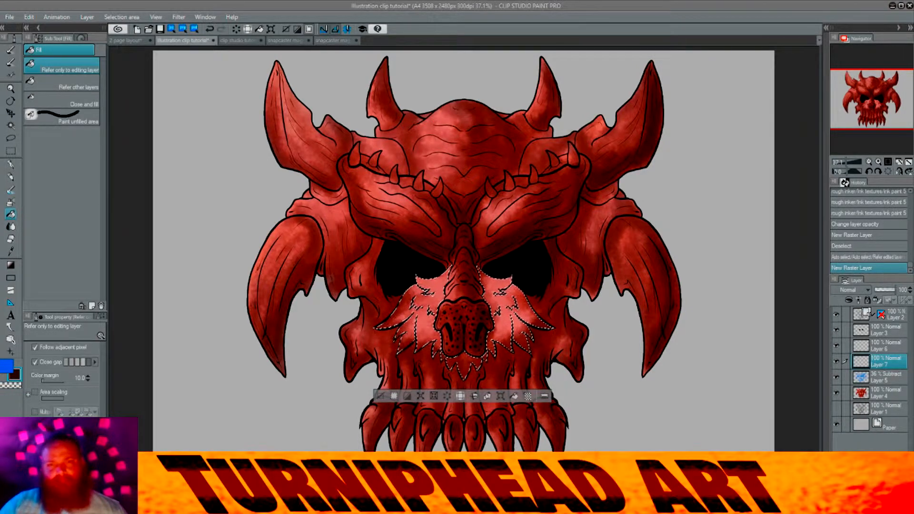
{"action": "left_click", "coordinate": [508, 320]}
{"action": "left_click", "coordinate": [421, 320]}
{"action": "left_click", "coordinate": [465, 366]}
{"action": "left_click", "coordinate": [457, 356]}
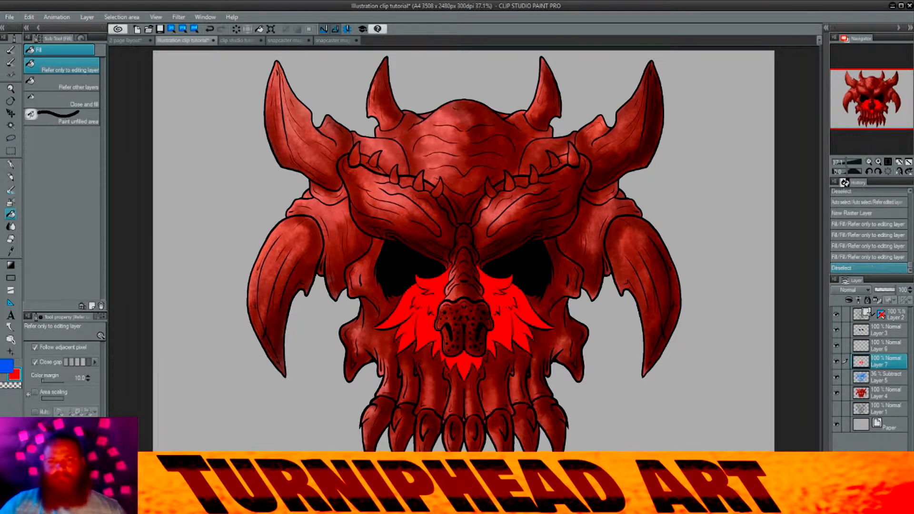
{"action": "key", "text": "ctrl+d"}
- Add a raster layer above the red fur fill, clip it to that fill, and set its blending mode to Subtract
{"action": "scroll", "coordinate": [398, 342], "scroll_direction": "up", "scroll_amount": 2}
{"action": "left_click", "coordinate": [877, 300]}
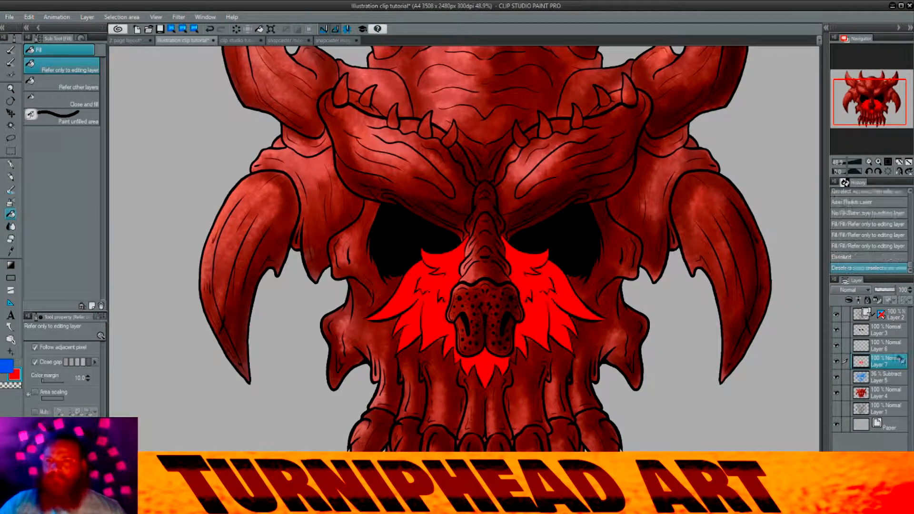
{"action": "key", "text": "x"}
{"action": "left_click", "coordinate": [878, 300]}
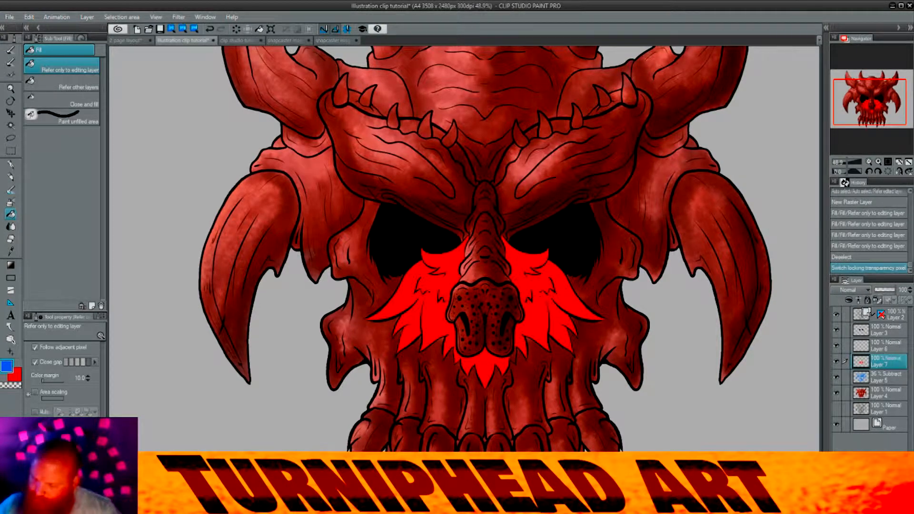
{"action": "key", "text": "ctrl+shift+n"}
{"action": "key", "text": "ctrl+alt+g"}
{"action": "key", "text": "shift+alt+s"}
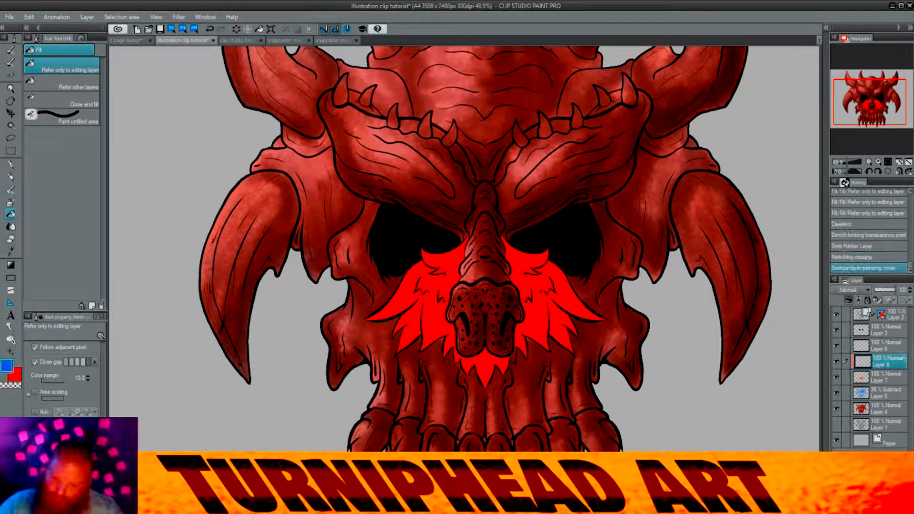
- Paint blue shadows over the fur on the clipped Subtract layer with the ink paint 5 brush
{"action": "key", "text": "b"}
{"action": "key", "text": "b"}
{"action": "left_click_drag", "start_coordinate": [401, 348], "coordinate": [410, 334]}
{"action": "left_click_drag", "start_coordinate": [402, 347], "coordinate": [412, 335]}
{"action": "left_click_drag", "start_coordinate": [401, 347], "coordinate": [413, 336]}
{"action": "left_click_drag", "start_coordinate": [403, 346], "coordinate": [413, 336]}
{"action": "left_click_drag", "start_coordinate": [403, 347], "coordinate": [412, 336]}
{"action": "left_click_drag", "start_coordinate": [412, 335], "coordinate": [402, 344]}
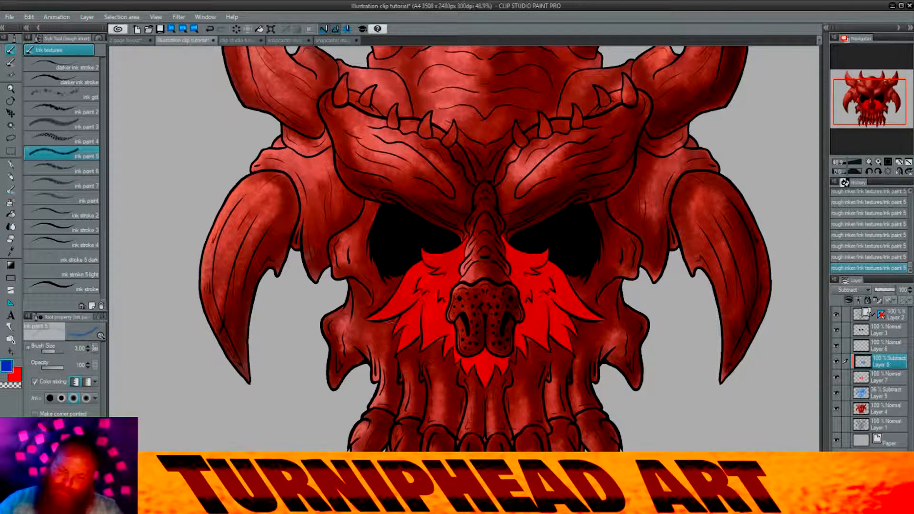
- Try recolouring the red fur fill with Hue/Saturation/Luminosity, and unclip the Subtract layer above it
{"action": "left_click", "coordinate": [886, 377]}
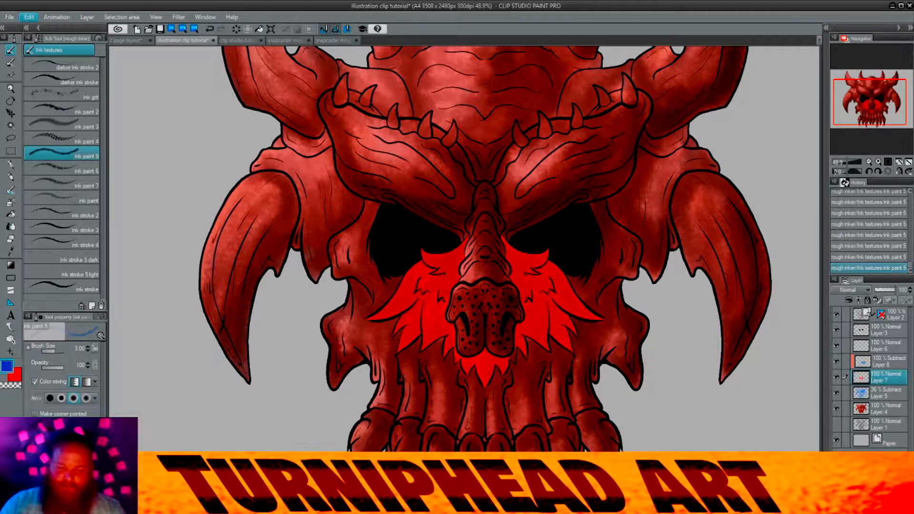
{"action": "key", "text": "Tab"}
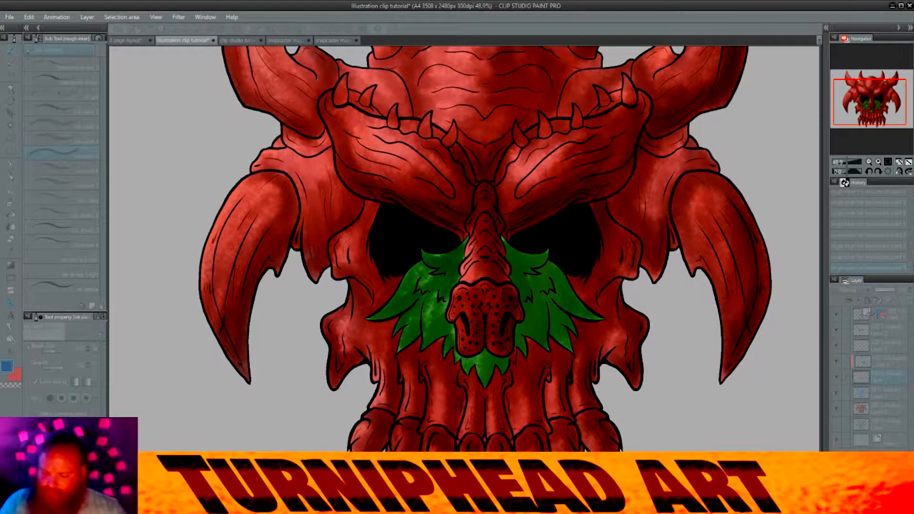
{"action": "left_click", "coordinate": [175, 399]}
{"action": "left_click", "coordinate": [889, 362]}
{"action": "key", "text": "ctrl+alt+g"}
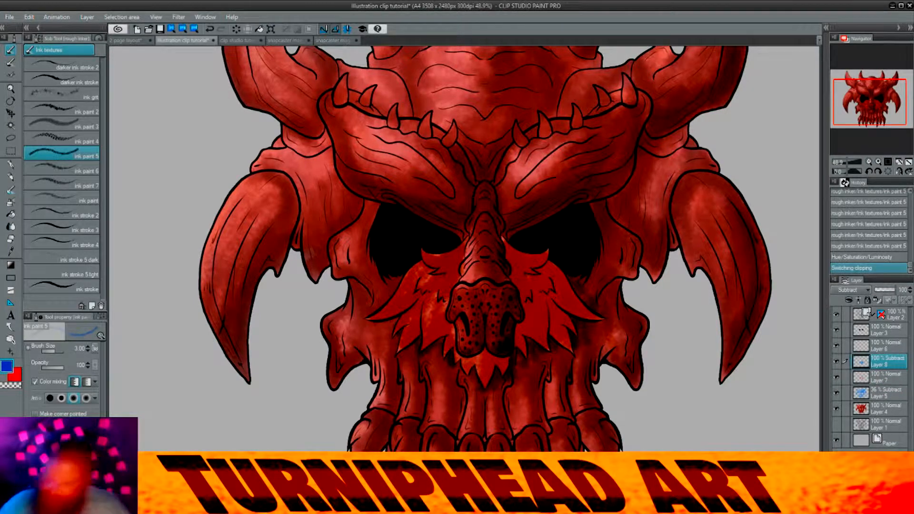
- Try softly erasing the unclipped shadows beside the nose, and undo back to before the fur's recolouring
{"action": "mouse_move", "coordinate": [598, 282]}
{"action": "left_mouse_down"}
{"action": "mouse_move", "coordinate": [599, 323]}
{"action": "mouse_move", "coordinate": [580, 284]}
{"action": "mouse_move", "coordinate": [602, 305]}
{"action": "mouse_move", "coordinate": [579, 338]}
{"action": "mouse_move", "coordinate": [577, 364]}
{"action": "mouse_move", "coordinate": [523, 374]}
{"action": "left_mouse_up"}
{"action": "key", "text": "ctrl+z"}
{"action": "key", "text": "ctrl+z"}
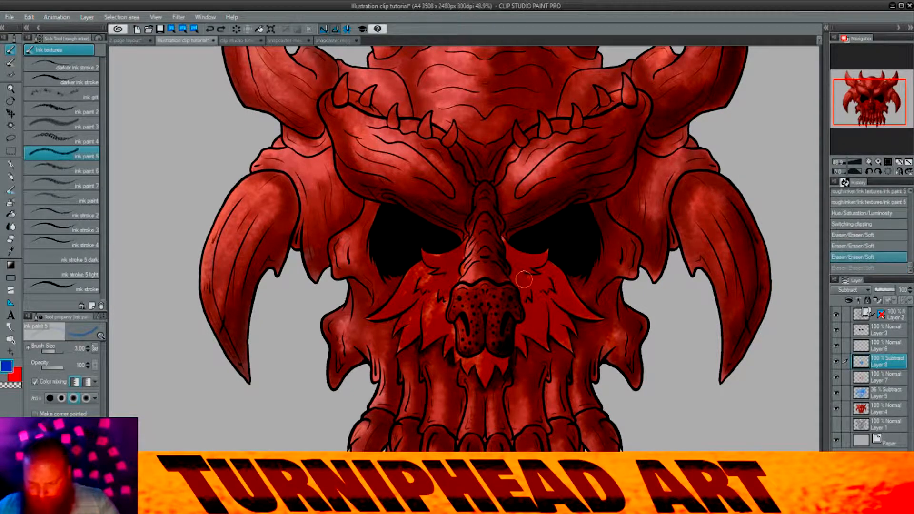
{"action": "key", "text": "ctrl+z"}
{"action": "key", "text": "ctrl+z"}
{"action": "key", "text": "ctrl+z"}
{"action": "key", "text": "ctrl+z"}
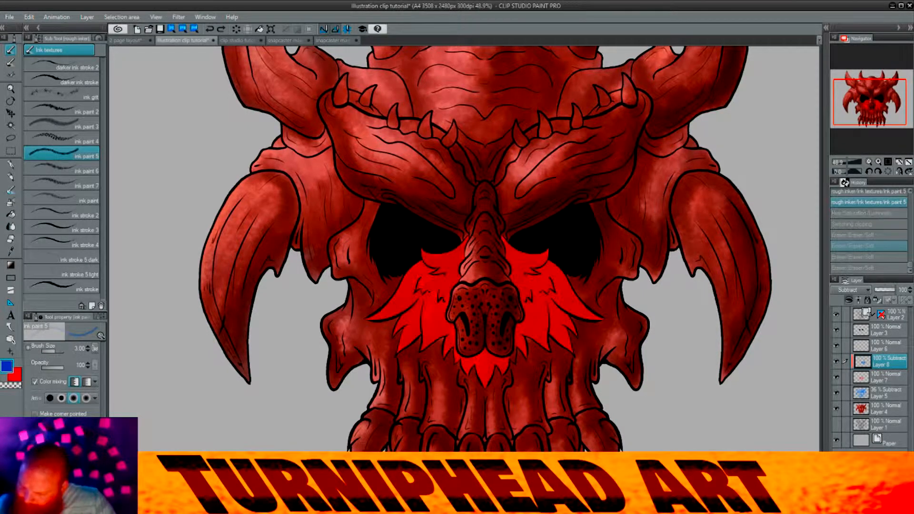
{"action": "key", "text": "ctrl+alt+g"}
{"action": "key", "text": "ctrl+alt+g"}
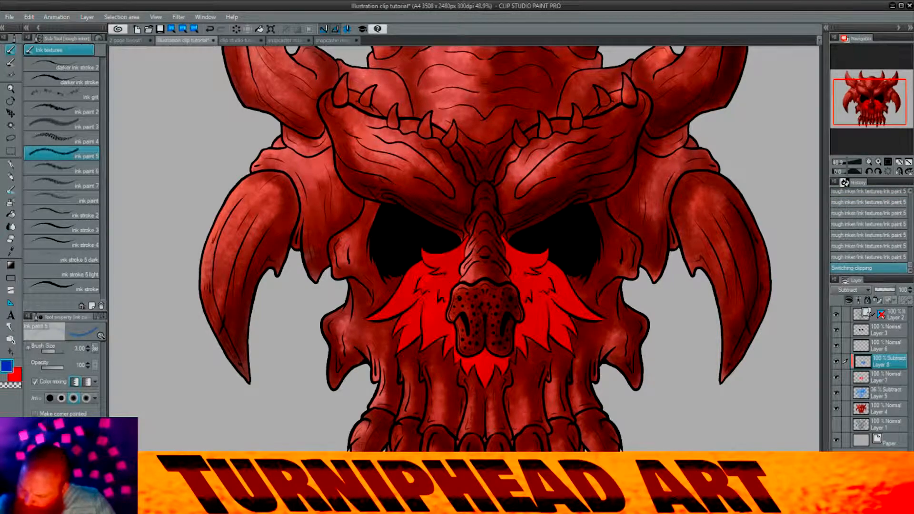
- Lower the fur fill layer's opacity to 77% and tone its colour to a darker red with Hue/Saturation/Luminosity
{"action": "left_click", "coordinate": [29, 17]}
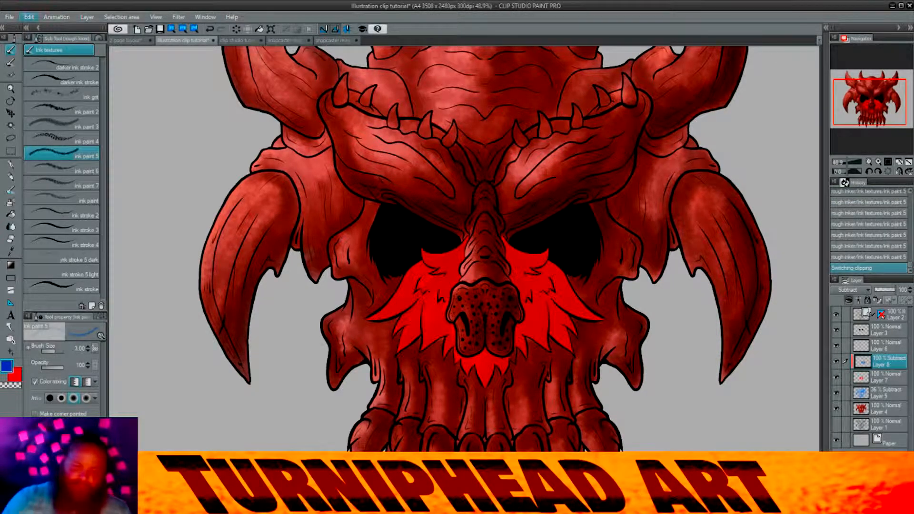
{"action": "key", "text": "Tab"}
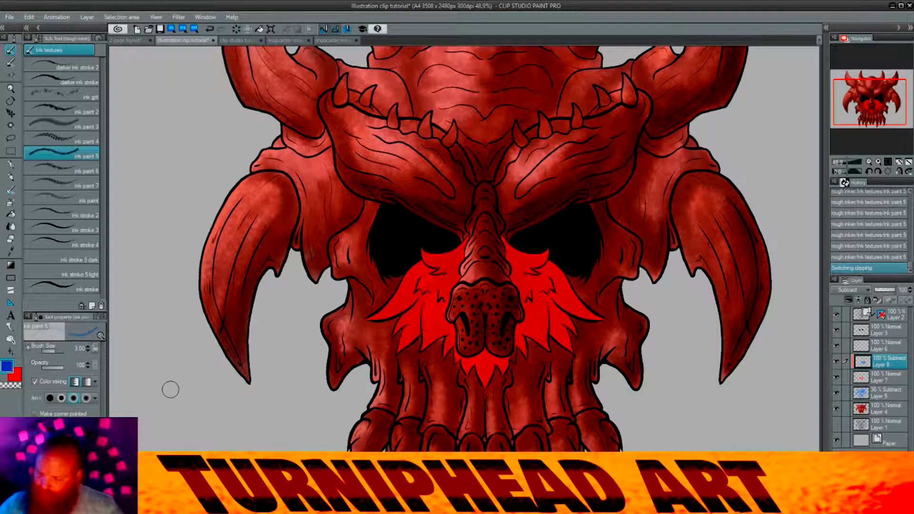
{"action": "left_click", "coordinate": [885, 377]}
{"action": "left_click_drag", "start_coordinate": [895, 289], "coordinate": [883, 289]}
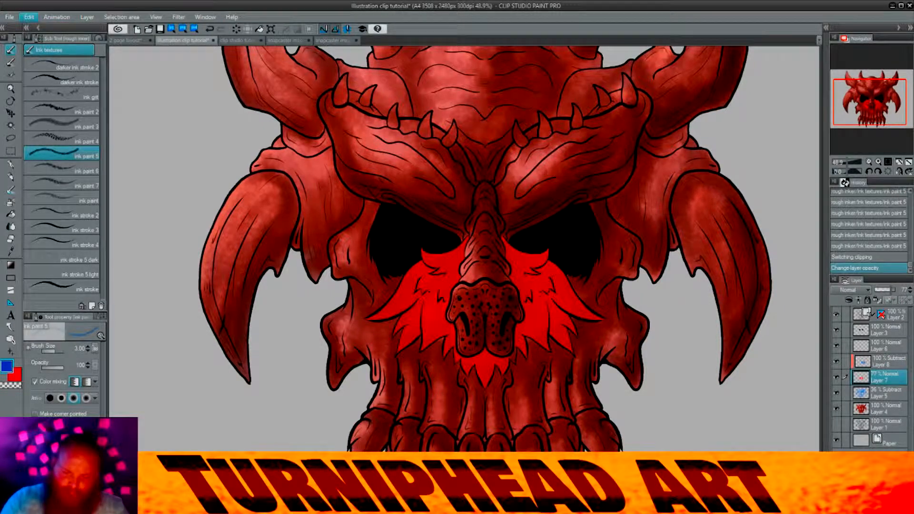
{"action": "key", "text": "ctrl+u"}
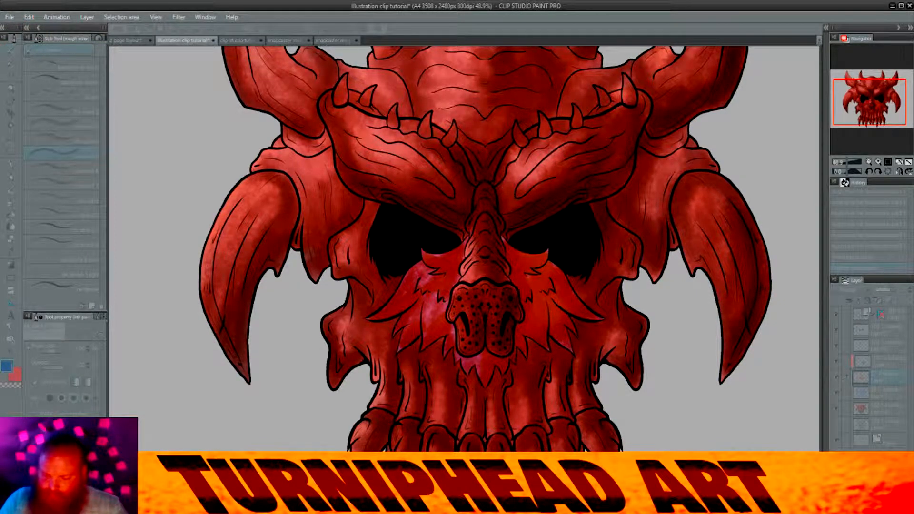
{"action": "key", "text": "Return"}
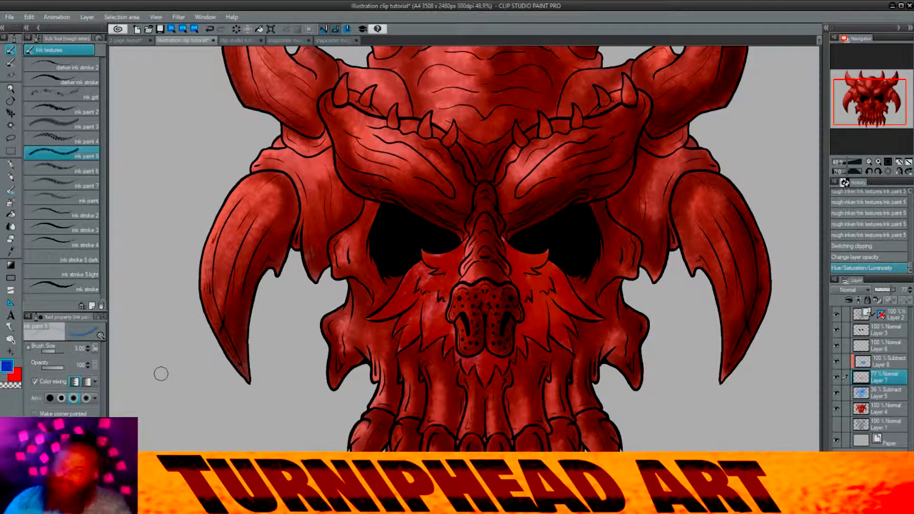
- Add a raster layer between the 36% Subtract layer and the fur fill, and choose a pale blue-grey drawing colour
{"action": "key", "text": "ctrl+0"}
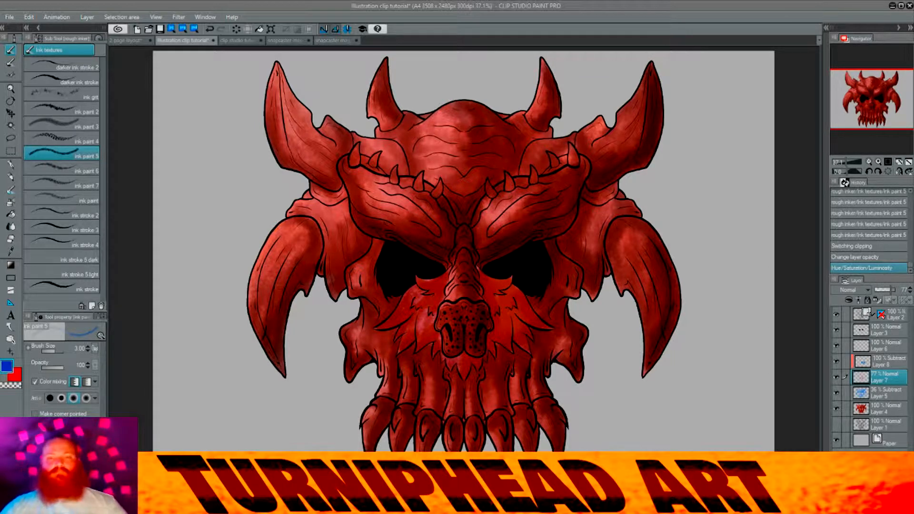
{"action": "key", "text": "ctrl+shift+n"}
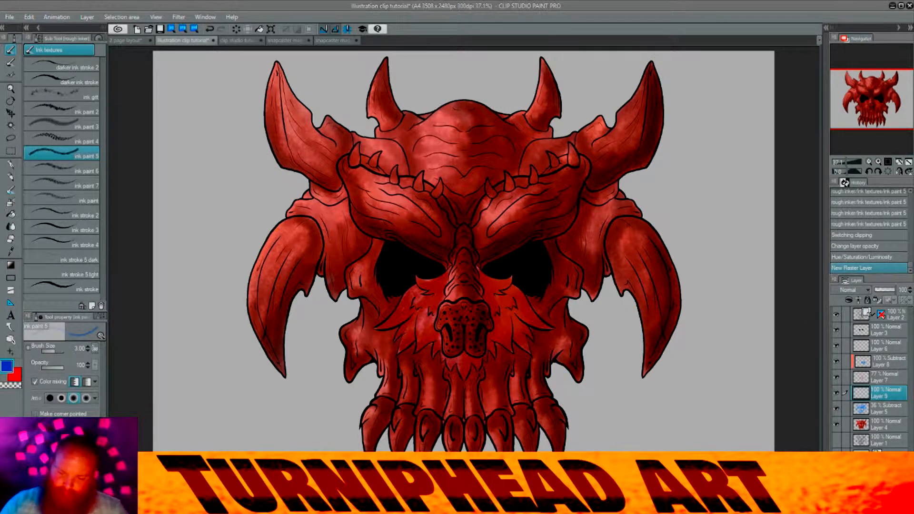
{"action": "key", "text": "Return"}
{"action": "left_click", "coordinate": [255, 296]}
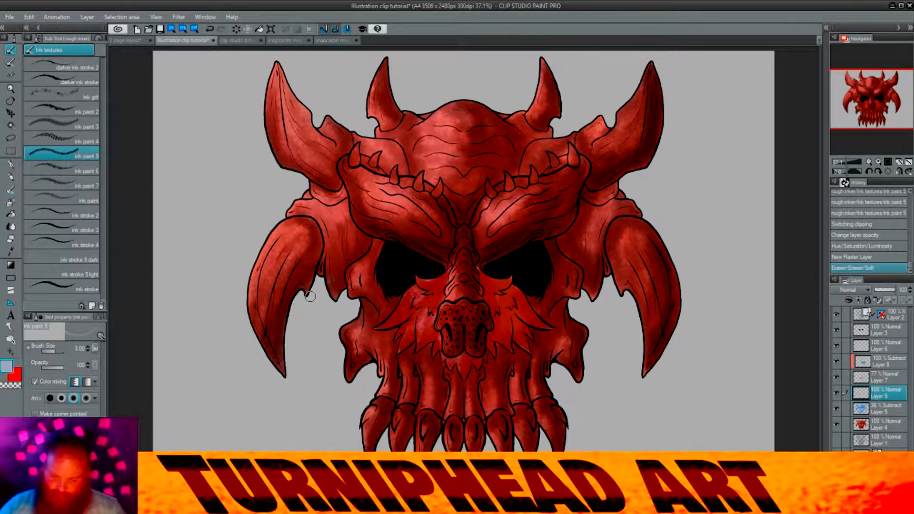
- Paint pale blue-grey highlights along the outer edges of the skull's left tusk and left outer horn
{"action": "left_click_drag", "start_coordinate": [273, 260], "coordinate": [250, 304]}
{"action": "left_click_drag", "start_coordinate": [278, 235], "coordinate": [251, 300]}
{"action": "left_click_drag", "start_coordinate": [267, 252], "coordinate": [256, 331]}
{"action": "left_click_drag", "start_coordinate": [252, 292], "coordinate": [260, 331]}
{"action": "left_click_drag", "start_coordinate": [276, 68], "coordinate": [284, 165]}
{"action": "left_click_drag", "start_coordinate": [270, 85], "coordinate": [288, 166]}
{"action": "left_click_drag", "start_coordinate": [328, 118], "coordinate": [321, 130]}
{"action": "left_click_drag", "start_coordinate": [281, 158], "coordinate": [305, 173]}
{"action": "mouse_move", "coordinate": [283, 230]}
{"action": "left_mouse_down"}
{"action": "mouse_move", "coordinate": [306, 219]}
{"action": "mouse_move", "coordinate": [282, 222]}
{"action": "left_mouse_up"}
{"action": "left_click_drag", "start_coordinate": [251, 306], "coordinate": [272, 360]}
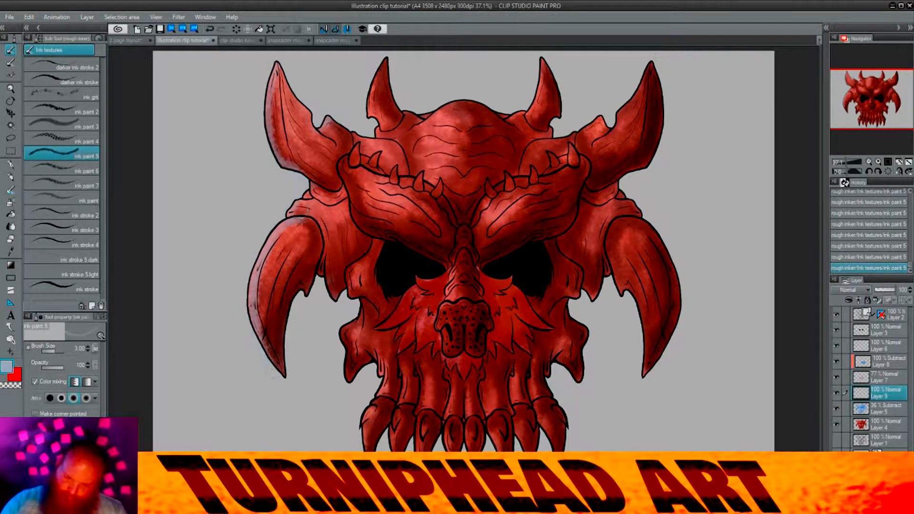
- Highlight the bony plate between the left tusk and the eye, comparing it by undoing and redoing the strokes
{"action": "left_click_drag", "start_coordinate": [294, 207], "coordinate": [331, 242]}
{"action": "left_click_drag", "start_coordinate": [314, 219], "coordinate": [330, 263]}
{"action": "scroll", "coordinate": [395, 263], "scroll_direction": "down", "scroll_amount": 2}
{"action": "key", "text": "ctrl+z"}
{"action": "key", "text": "ctrl+z"}
{"action": "key", "text": "ctrl+z"}
{"action": "scroll", "coordinate": [394, 263], "scroll_direction": "up", "scroll_amount": 3}
{"action": "key", "text": "ctrl+y"}
{"action": "key", "text": "ctrl+y"}
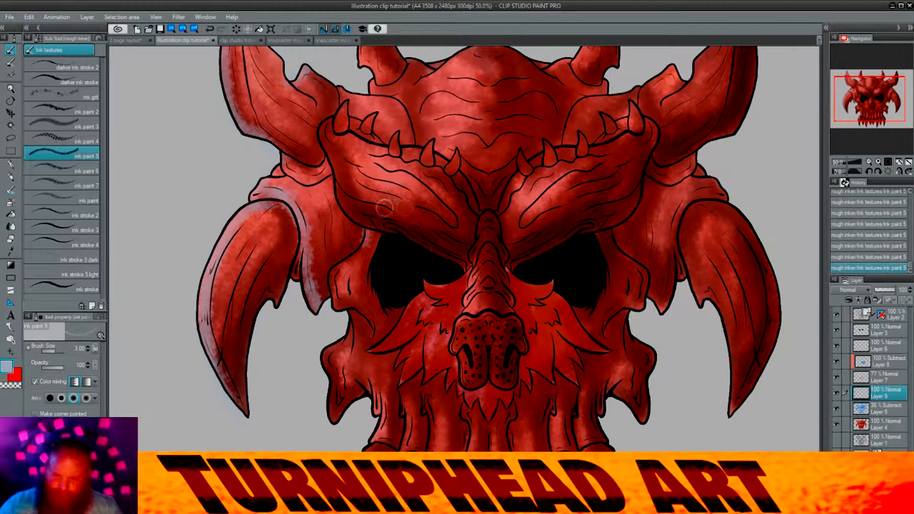
{"action": "key", "text": "ctrl+y"}
- Highlight the left brow's outer edge, reduce the brush size to 1.20, and try finer highlights along the brow ridge
{"action": "mouse_move", "coordinate": [332, 122]}
{"action": "left_mouse_down"}
{"action": "mouse_move", "coordinate": [326, 135]}
{"action": "mouse_move", "coordinate": [354, 212]}
{"action": "mouse_move", "coordinate": [371, 224]}
{"action": "left_mouse_up"}
{"action": "key", "text": "bracketleft"}
{"action": "key", "text": "bracketleft"}
{"action": "key", "text": "bracketleft"}
{"action": "key", "text": "bracketleft"}
{"action": "key", "text": "bracketleft"}
{"action": "mouse_move", "coordinate": [336, 129]}
{"action": "left_mouse_down"}
{"action": "mouse_move", "coordinate": [343, 106]}
{"action": "mouse_move", "coordinate": [369, 119]}
{"action": "left_mouse_up"}
{"action": "mouse_move", "coordinate": [391, 151]}
{"action": "left_mouse_down"}
{"action": "mouse_move", "coordinate": [395, 137]}
{"action": "mouse_move", "coordinate": [455, 153]}
{"action": "left_mouse_up"}
{"action": "left_click_drag", "start_coordinate": [346, 156], "coordinate": [374, 172]}
{"action": "left_click_drag", "start_coordinate": [355, 176], "coordinate": [371, 189]}
{"action": "key", "text": "ctrl+z"}
- Paint thin pale highlights along the left cheekbone and the upper ends of the jaw bones
{"action": "left_click_drag", "start_coordinate": [341, 266], "coordinate": [332, 308]}
{"action": "mouse_move", "coordinate": [341, 345]}
{"action": "left_mouse_down"}
{"action": "mouse_move", "coordinate": [326, 354]}
{"action": "mouse_move", "coordinate": [331, 375]}
{"action": "left_mouse_up"}
{"action": "left_click_drag", "start_coordinate": [331, 378], "coordinate": [334, 421]}
{"action": "left_click_drag", "start_coordinate": [375, 391], "coordinate": [385, 415]}
{"action": "left_click_drag", "start_coordinate": [377, 432], "coordinate": [372, 442]}
{"action": "mouse_move", "coordinate": [403, 399]}
{"action": "left_mouse_down"}
{"action": "mouse_move", "coordinate": [407, 447]}
{"action": "mouse_move", "coordinate": [430, 449]}
{"action": "left_mouse_up"}
{"action": "left_click_drag", "start_coordinate": [464, 405], "coordinate": [471, 448]}
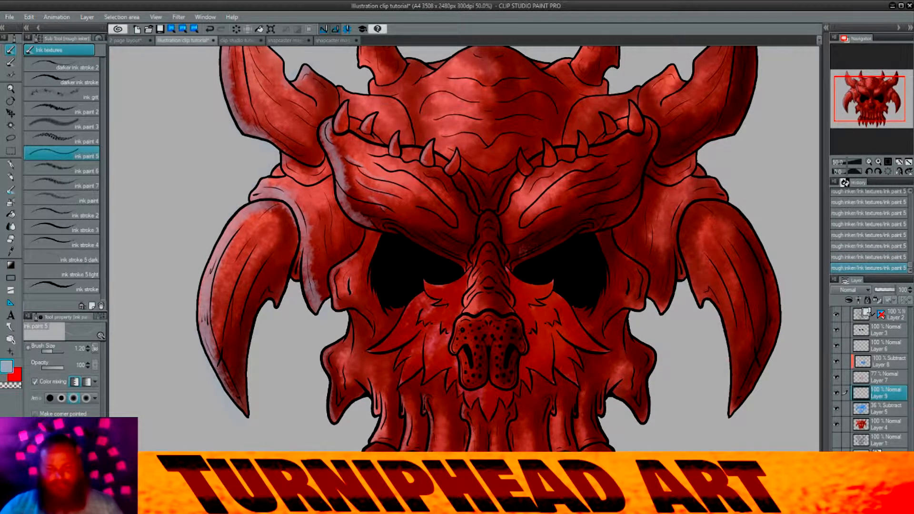
- Paint thin pale highlights down the edges and inner ridges of the lower claws
{"action": "scroll", "coordinate": [492, 275], "scroll_direction": "down", "scroll_amount": 2}
{"action": "scroll", "coordinate": [457, 413], "scroll_direction": "up", "scroll_amount": 3}
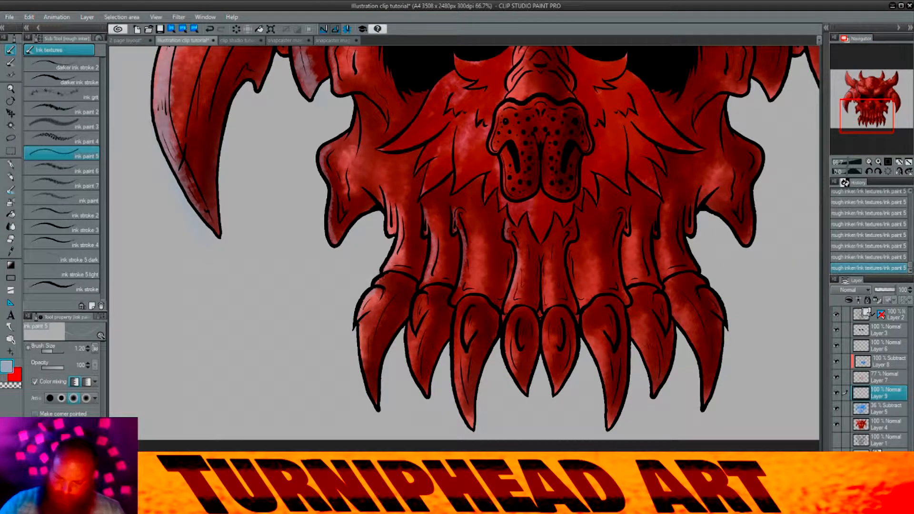
{"action": "left_click_drag", "start_coordinate": [408, 331], "coordinate": [411, 365]}
{"action": "left_click_drag", "start_coordinate": [422, 295], "coordinate": [413, 325]}
{"action": "left_click_drag", "start_coordinate": [472, 310], "coordinate": [465, 345]}
{"action": "left_click_drag", "start_coordinate": [453, 338], "coordinate": [465, 416]}
{"action": "left_click_drag", "start_coordinate": [522, 272], "coordinate": [519, 280]}
{"action": "left_click_drag", "start_coordinate": [522, 321], "coordinate": [520, 351]}
{"action": "left_click_drag", "start_coordinate": [510, 318], "coordinate": [506, 354]}
{"action": "left_click_drag", "start_coordinate": [561, 324], "coordinate": [552, 391]}
{"action": "mouse_move", "coordinate": [609, 312]}
{"action": "left_mouse_down"}
{"action": "mouse_move", "coordinate": [612, 334]}
{"action": "mouse_move", "coordinate": [590, 342]}
{"action": "left_mouse_up"}
{"action": "left_click_drag", "start_coordinate": [607, 337], "coordinate": [608, 422]}
{"action": "left_click_drag", "start_coordinate": [634, 333], "coordinate": [653, 393]}
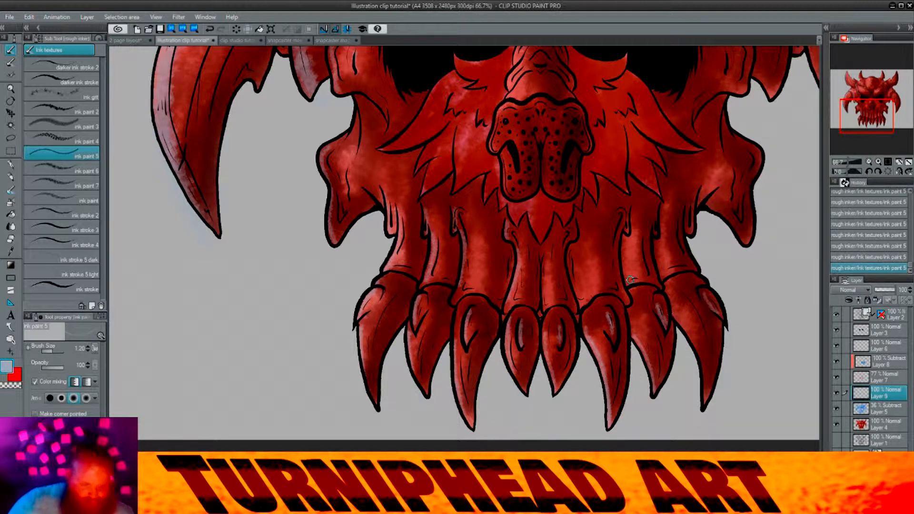
{"action": "left_click_drag", "start_coordinate": [679, 319], "coordinate": [707, 403]}
{"action": "left_click_drag", "start_coordinate": [681, 322], "coordinate": [696, 343]}
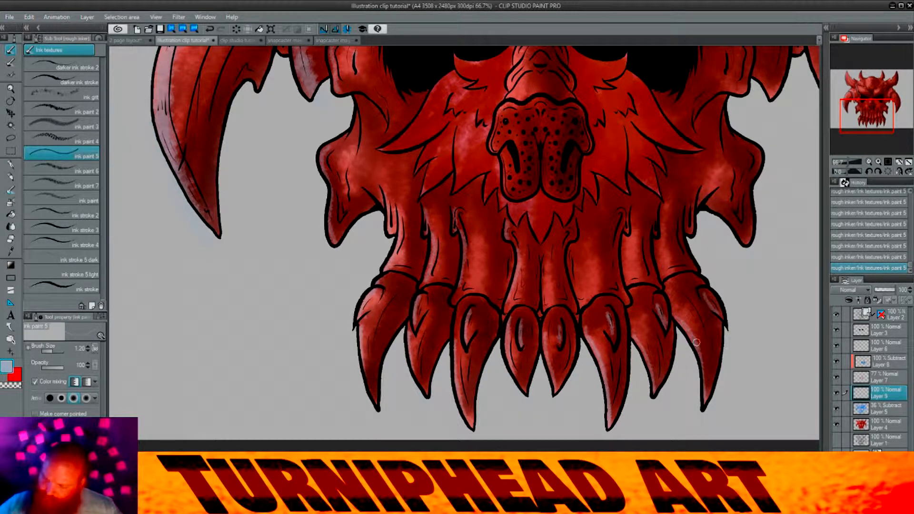
- Undo the last two strokes and paint thin pale highlights beside and below the left eye socket
{"action": "left_click_drag", "start_coordinate": [536, 269], "coordinate": [466, 417]}
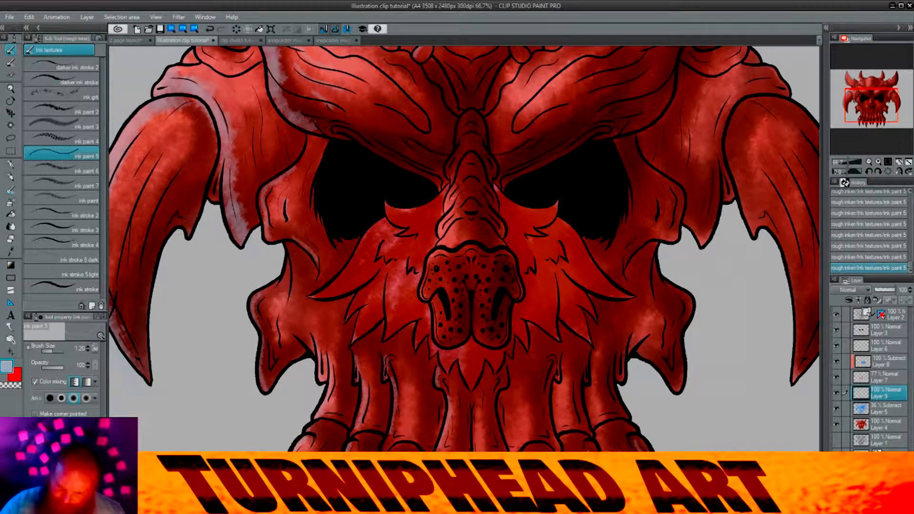
{"action": "key", "text": "ctrl+z"}
{"action": "key", "text": "ctrl+z"}
{"action": "left_click_drag", "start_coordinate": [312, 244], "coordinate": [320, 261]}
{"action": "left_click_drag", "start_coordinate": [313, 158], "coordinate": [303, 194]}
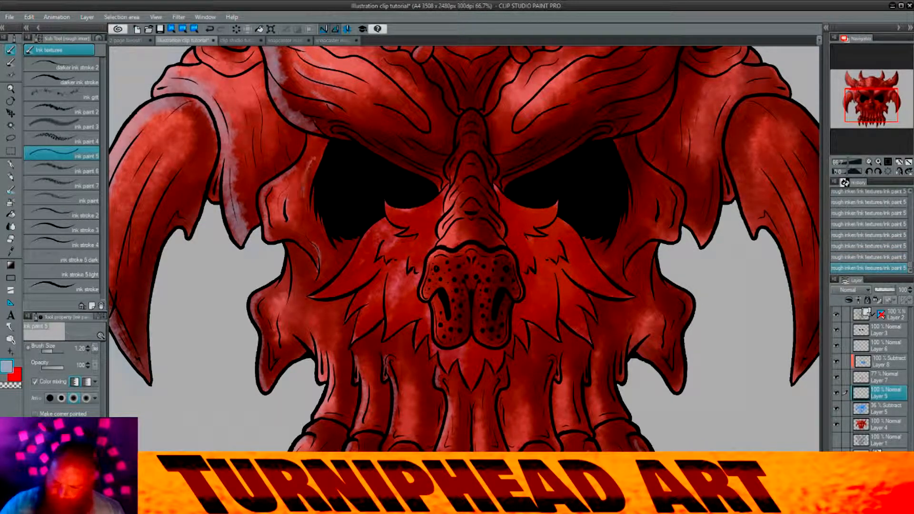
- Add pale highlights down the ridged nose bridge and around the spotted nose and its nostrils
{"action": "left_click_drag", "start_coordinate": [449, 156], "coordinate": [461, 210]}
{"action": "left_click_drag", "start_coordinate": [452, 217], "coordinate": [462, 233]}
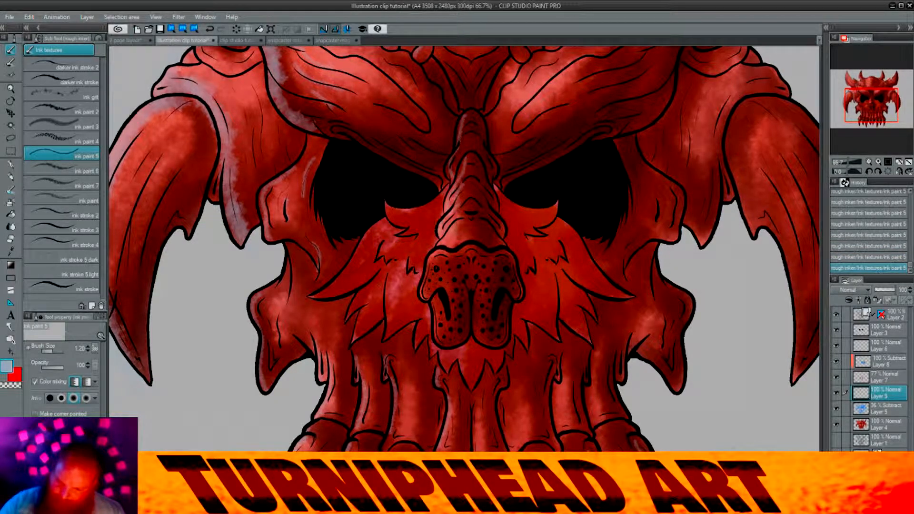
{"action": "left_click_drag", "start_coordinate": [477, 289], "coordinate": [481, 336]}
{"action": "mouse_move", "coordinate": [431, 253]}
{"action": "left_mouse_down"}
{"action": "mouse_move", "coordinate": [425, 297]}
{"action": "mouse_move", "coordinate": [445, 345]}
{"action": "left_mouse_up"}
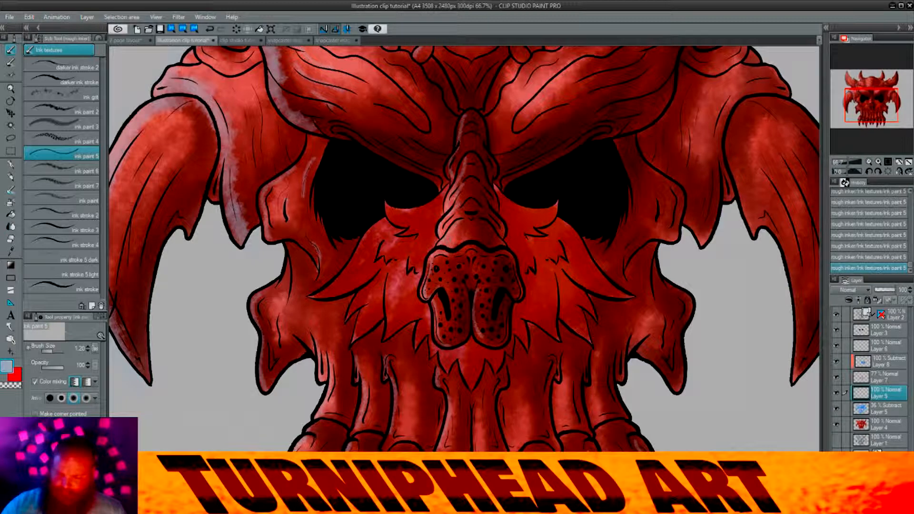
{"action": "left_click_drag", "start_coordinate": [489, 299], "coordinate": [475, 343]}
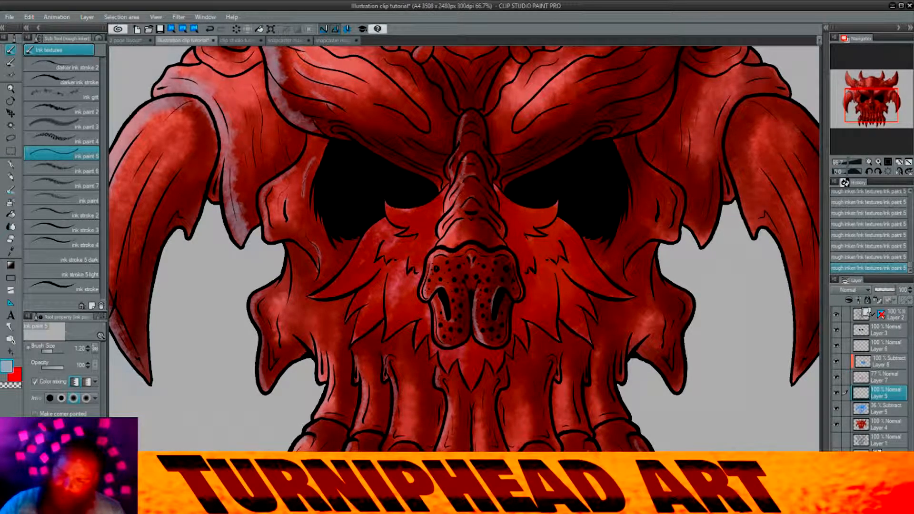
{"action": "left_click_drag", "start_coordinate": [554, 205], "coordinate": [504, 329]}
{"action": "left_click_drag", "start_coordinate": [413, 244], "coordinate": [400, 304]}
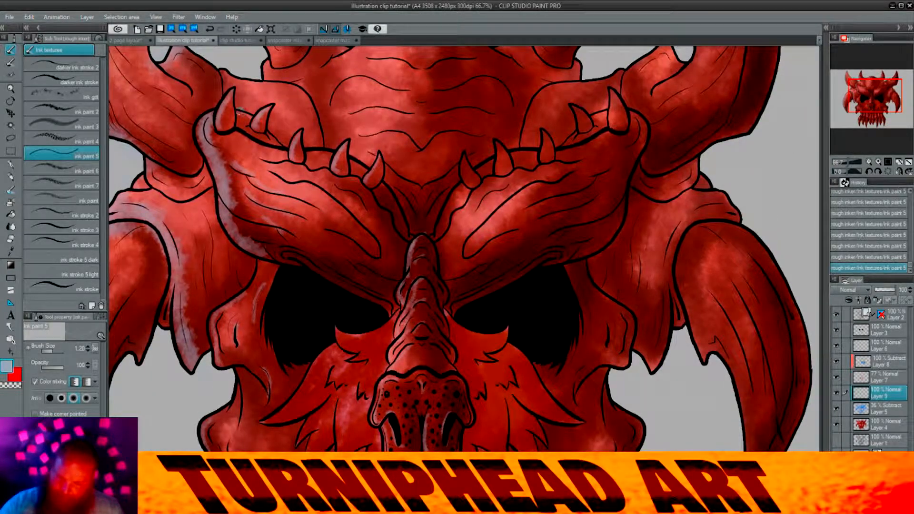
- Try pale highlights along the upper edge of the left brow
{"action": "left_click_drag", "start_coordinate": [239, 134], "coordinate": [285, 151]}
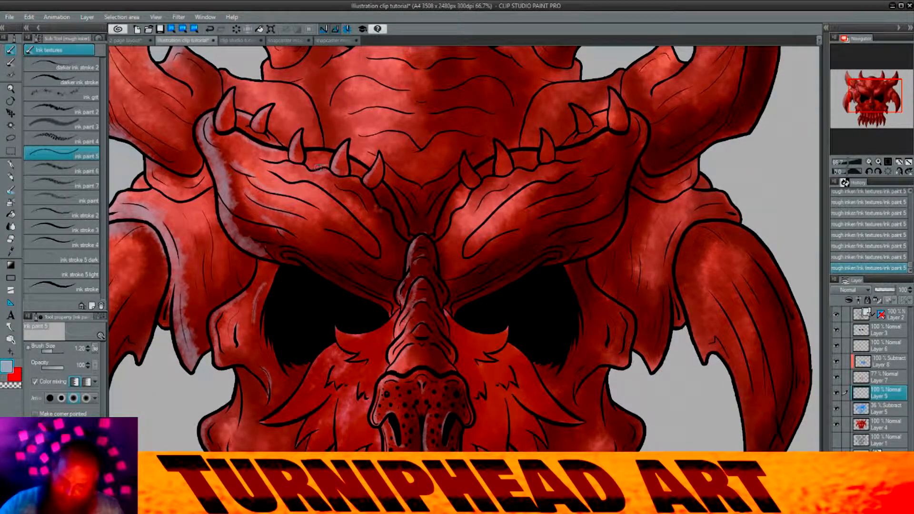
{"action": "key", "text": "ctrl+z"}
{"action": "key", "text": "ctrl+z"}
{"action": "key", "text": "ctrl+z"}
- Paint thin pale highlights on the right brow's spikes and along its inner folds
{"action": "left_click_drag", "start_coordinate": [476, 155], "coordinate": [441, 226]}
{"action": "left_click_drag", "start_coordinate": [500, 140], "coordinate": [495, 173]}
{"action": "left_click_drag", "start_coordinate": [550, 139], "coordinate": [542, 162]}
{"action": "left_click_drag", "start_coordinate": [593, 107], "coordinate": [574, 132]}
{"action": "left_click_drag", "start_coordinate": [483, 181], "coordinate": [464, 254]}
{"action": "left_click_drag", "start_coordinate": [500, 210], "coordinate": [467, 255]}
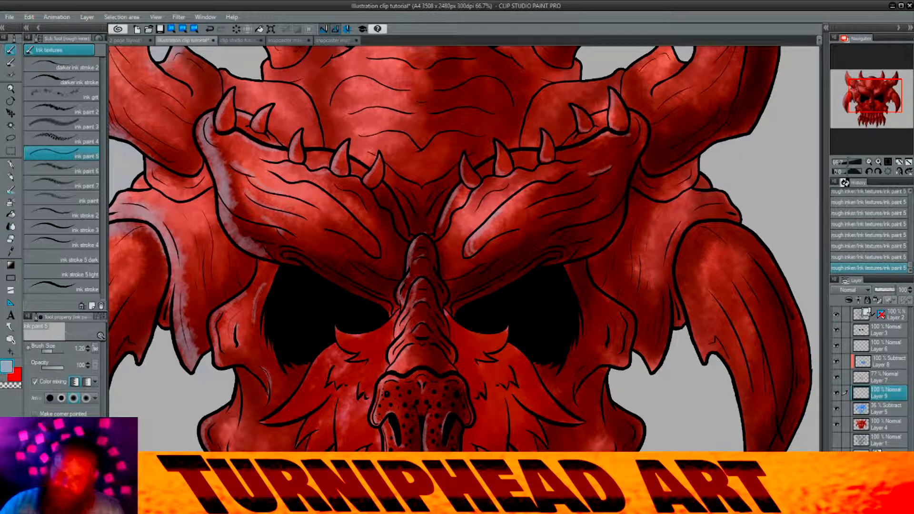
- Paint thin pale highlights down the left edges of the two left horns, redoing the strokes on the inner horn
{"action": "left_click_drag", "start_coordinate": [526, 182], "coordinate": [600, 367]}
{"action": "left_click_drag", "start_coordinate": [354, 125], "coordinate": [326, 223]}
{"action": "left_click_drag", "start_coordinate": [167, 152], "coordinate": [181, 247]}
{"action": "left_click_drag", "start_coordinate": [353, 129], "coordinate": [345, 179]}
{"action": "key", "text": "ctrl+z"}
{"action": "key", "text": "ctrl+z"}
{"action": "mouse_move", "coordinate": [352, 128]}
{"action": "left_mouse_down"}
{"action": "mouse_move", "coordinate": [329, 173]}
{"action": "mouse_move", "coordinate": [324, 214]}
{"action": "left_mouse_up"}
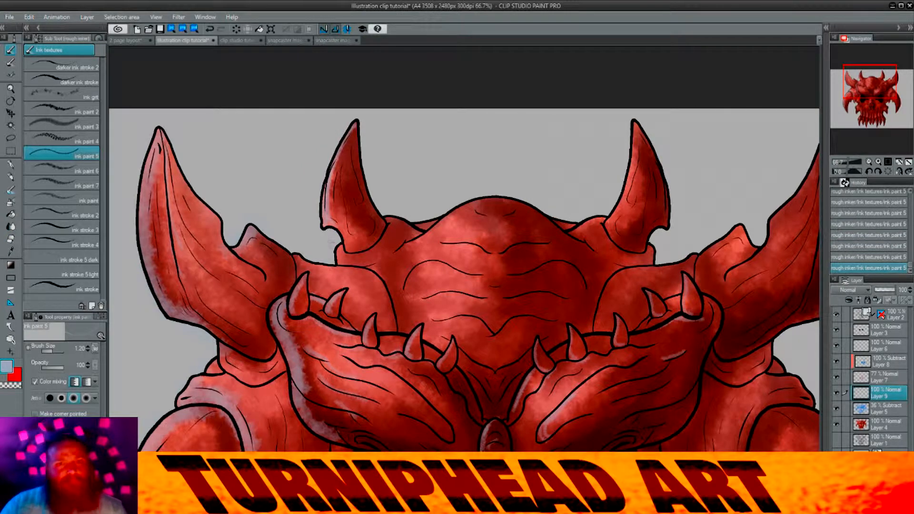
- Add pale highlights along the forehead's crown and wrinkles and on the inner edge of the right inner horn
{"action": "left_click_drag", "start_coordinate": [468, 210], "coordinate": [485, 205]}
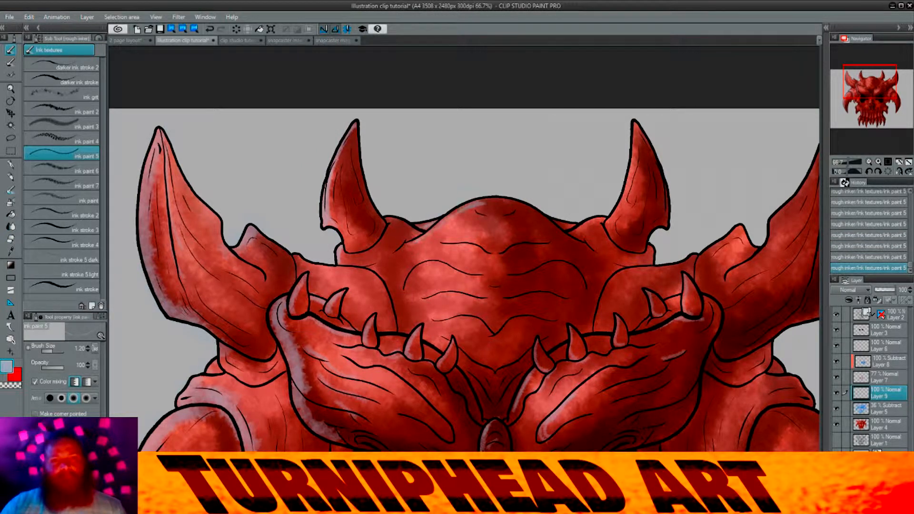
{"action": "left_click_drag", "start_coordinate": [429, 261], "coordinate": [402, 293]}
{"action": "left_click_drag", "start_coordinate": [422, 299], "coordinate": [440, 295]}
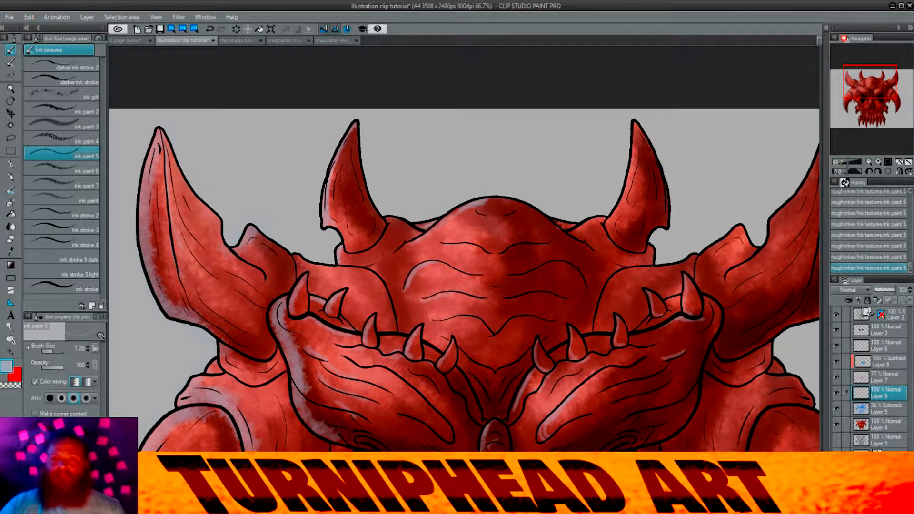
{"action": "left_click_drag", "start_coordinate": [602, 218], "coordinate": [564, 234]}
{"action": "mouse_move", "coordinate": [635, 119]}
{"action": "left_mouse_down"}
{"action": "mouse_move", "coordinate": [636, 157]}
{"action": "mouse_move", "coordinate": [611, 219]}
{"action": "left_mouse_up"}
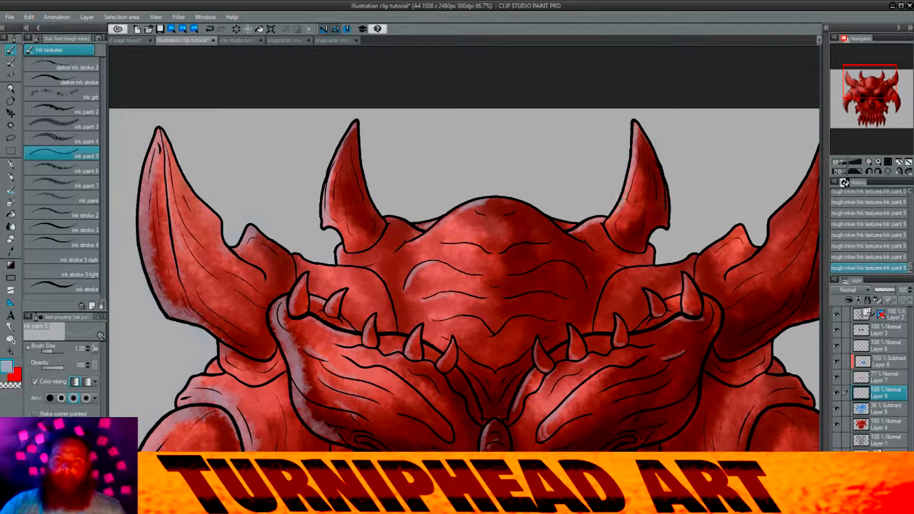
- Paint pale highlights along the right temple plate's upper edge and up the right outer horn
{"action": "mouse_move", "coordinate": [646, 271]}
{"action": "left_mouse_down"}
{"action": "mouse_move", "coordinate": [573, 256]}
{"action": "mouse_move", "coordinate": [666, 215]}
{"action": "left_mouse_up"}
{"action": "left_click_drag", "start_coordinate": [650, 261], "coordinate": [723, 174]}
{"action": "mouse_move", "coordinate": [663, 278]}
{"action": "left_mouse_down"}
{"action": "mouse_move", "coordinate": [703, 240]}
{"action": "mouse_move", "coordinate": [755, 121]}
{"action": "left_mouse_up"}
{"action": "left_click_drag", "start_coordinate": [721, 185], "coordinate": [745, 134]}
{"action": "left_click_drag", "start_coordinate": [728, 169], "coordinate": [736, 144]}
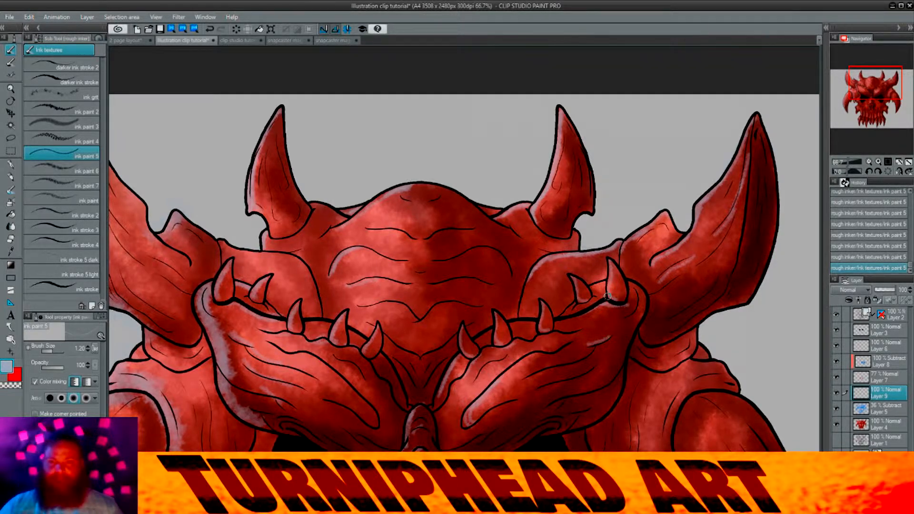
- Undo the last two strokes and paint pale vertical highlights on the tooth roots right of the nose
{"action": "scroll", "coordinate": [604, 295], "scroll_direction": "down", "scroll_amount": 3}
{"action": "scroll", "coordinate": [569, 254], "scroll_direction": "left", "scroll_amount": 5}
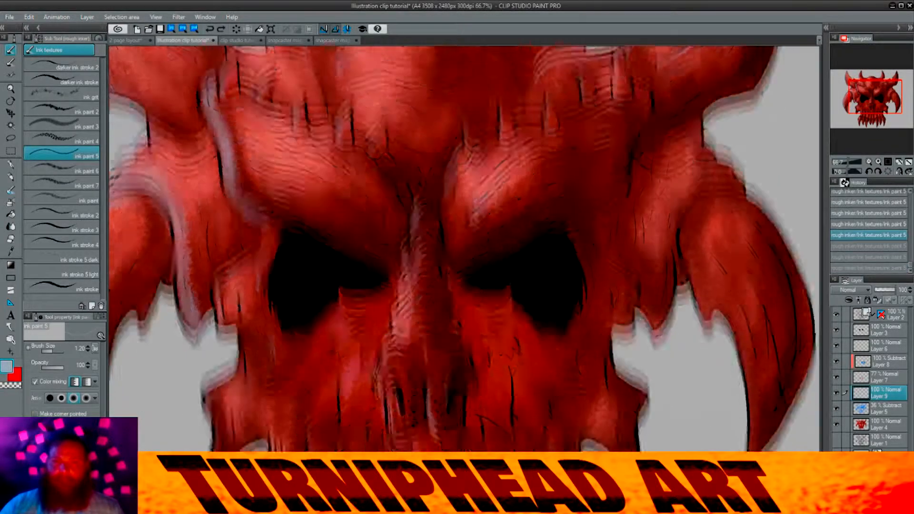
{"action": "left_click_drag", "start_coordinate": [550, 252], "coordinate": [511, 294]}
{"action": "key", "text": "ctrl+z"}
{"action": "key", "text": "ctrl+z"}
{"action": "left_click_drag", "start_coordinate": [619, 371], "coordinate": [542, 296]}
{"action": "left_click_drag", "start_coordinate": [568, 366], "coordinate": [569, 404]}
{"action": "mouse_move", "coordinate": [612, 368]}
{"action": "left_mouse_down"}
{"action": "mouse_move", "coordinate": [580, 372]}
{"action": "mouse_move", "coordinate": [586, 394]}
{"action": "left_mouse_up"}
{"action": "left_click_drag", "start_coordinate": [623, 341], "coordinate": [627, 383]}
{"action": "left_click_drag", "start_coordinate": [619, 318], "coordinate": [616, 340]}
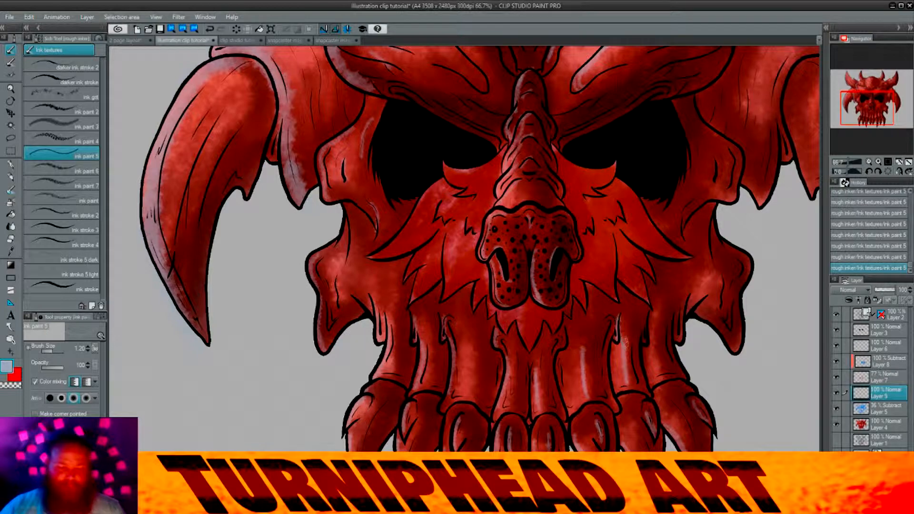
- Hatch pale highlights on the right cheekbone, the plate beside the right tusk, and the upper right tusk
{"action": "scroll", "coordinate": [604, 334], "scroll_direction": "right", "scroll_amount": 3}
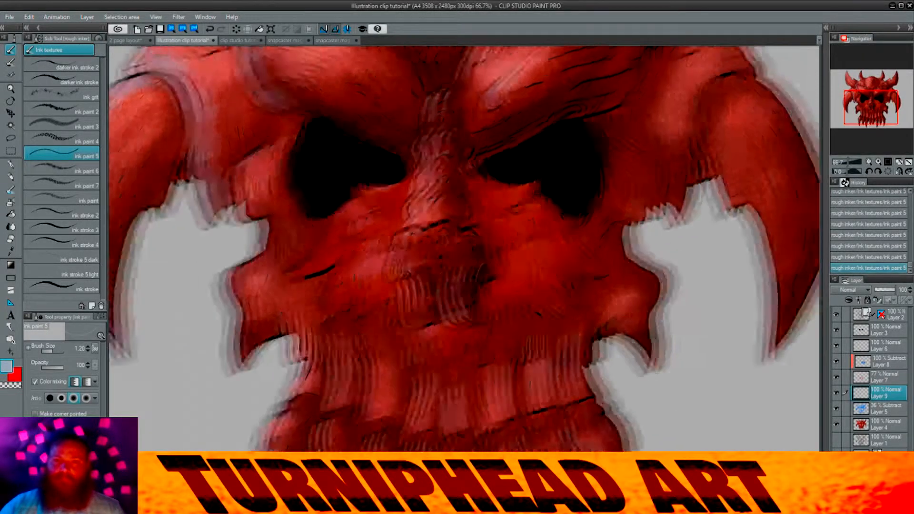
{"action": "scroll", "coordinate": [607, 305], "scroll_direction": "up", "scroll_amount": 3}
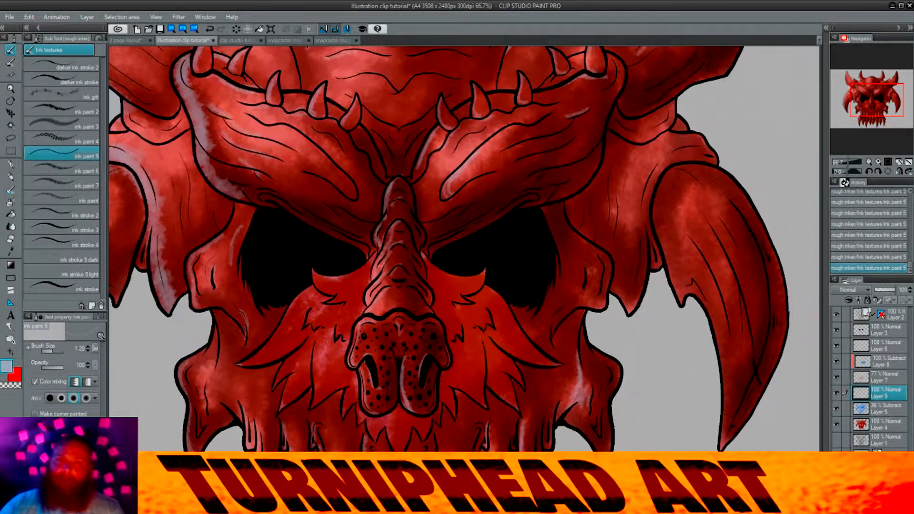
{"action": "scroll", "coordinate": [588, 276], "scroll_direction": "up", "scroll_amount": 2}
{"action": "mouse_move", "coordinate": [619, 205]}
{"action": "left_mouse_down"}
{"action": "mouse_move", "coordinate": [610, 252]}
{"action": "mouse_move", "coordinate": [620, 248]}
{"action": "left_mouse_up"}
{"action": "left_click_drag", "start_coordinate": [630, 209], "coordinate": [618, 272]}
{"action": "mouse_move", "coordinate": [639, 227]}
{"action": "left_mouse_down"}
{"action": "mouse_move", "coordinate": [615, 244]}
{"action": "mouse_move", "coordinate": [624, 245]}
{"action": "left_mouse_up"}
{"action": "left_click_drag", "start_coordinate": [666, 306], "coordinate": [644, 231]}
{"action": "mouse_move", "coordinate": [664, 323]}
{"action": "left_mouse_down"}
{"action": "mouse_move", "coordinate": [643, 238]}
{"action": "mouse_move", "coordinate": [659, 252]}
{"action": "left_mouse_up"}
{"action": "left_click_drag", "start_coordinate": [693, 305], "coordinate": [679, 253]}
{"action": "left_click_drag", "start_coordinate": [680, 364], "coordinate": [664, 257]}
- Paint short pale highlights down the ridged nose bridge between the brows
{"action": "scroll", "coordinate": [535, 317], "scroll_direction": "down", "scroll_amount": 3}
{"action": "scroll", "coordinate": [536, 316], "scroll_direction": "up", "scroll_amount": 1}
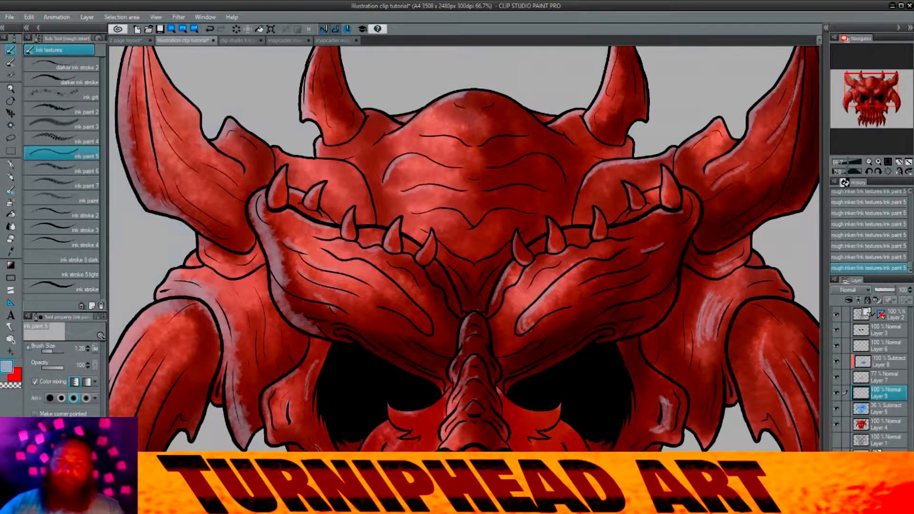
{"action": "left_click_drag", "start_coordinate": [443, 367], "coordinate": [582, 331]}
{"action": "left_click_drag", "start_coordinate": [592, 413], "coordinate": [609, 373]}
{"action": "left_click_drag", "start_coordinate": [598, 381], "coordinate": [605, 324]}
{"action": "left_click_drag", "start_coordinate": [597, 335], "coordinate": [607, 288]}
{"action": "left_click_drag", "start_coordinate": [588, 396], "coordinate": [592, 390]}
{"action": "left_click_drag", "start_coordinate": [543, 324], "coordinate": [607, 377]}
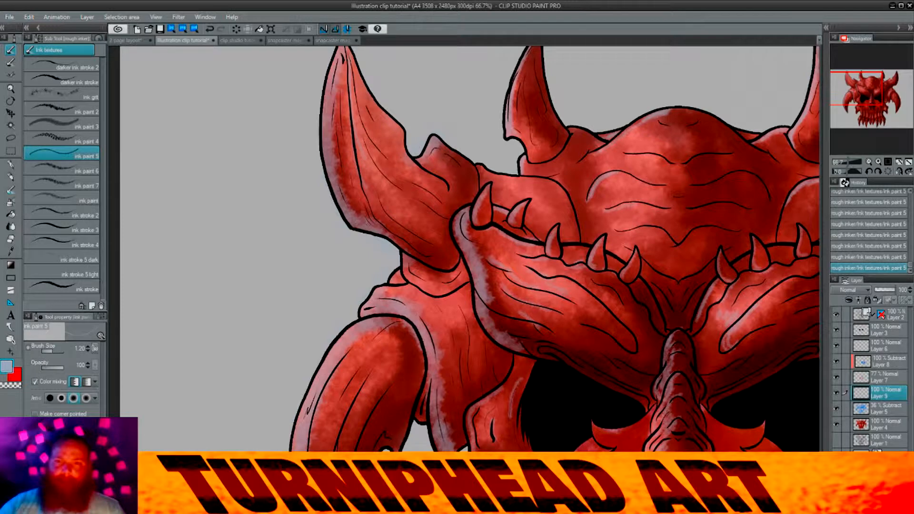
- Hatch pale highlights across the forehead, the left outer horn and the upper part of the left tusk
{"action": "left_click_drag", "start_coordinate": [574, 313], "coordinate": [615, 370]}
{"action": "mouse_move", "coordinate": [681, 196]}
{"action": "left_mouse_down"}
{"action": "mouse_move", "coordinate": [660, 217]}
{"action": "mouse_move", "coordinate": [682, 303]}
{"action": "left_mouse_up"}
{"action": "left_click_drag", "start_coordinate": [614, 266], "coordinate": [649, 318]}
{"action": "left_click_drag", "start_coordinate": [596, 208], "coordinate": [619, 270]}
{"action": "left_click_drag", "start_coordinate": [619, 276], "coordinate": [731, 286]}
{"action": "mouse_move", "coordinate": [553, 239]}
{"action": "left_mouse_down"}
{"action": "mouse_move", "coordinate": [573, 309]}
{"action": "mouse_move", "coordinate": [612, 352]}
{"action": "mouse_move", "coordinate": [641, 114]}
{"action": "left_mouse_up"}
{"action": "mouse_move", "coordinate": [559, 339]}
{"action": "left_mouse_down"}
{"action": "mouse_move", "coordinate": [571, 277]}
{"action": "mouse_move", "coordinate": [629, 211]}
{"action": "mouse_move", "coordinate": [639, 228]}
{"action": "left_mouse_up"}
{"action": "mouse_move", "coordinate": [736, 400]}
{"action": "left_mouse_down"}
{"action": "mouse_move", "coordinate": [587, 270]}
{"action": "mouse_move", "coordinate": [586, 285]}
{"action": "mouse_move", "coordinate": [601, 268]}
{"action": "left_mouse_up"}
{"action": "left_click_drag", "start_coordinate": [630, 367], "coordinate": [594, 335]}
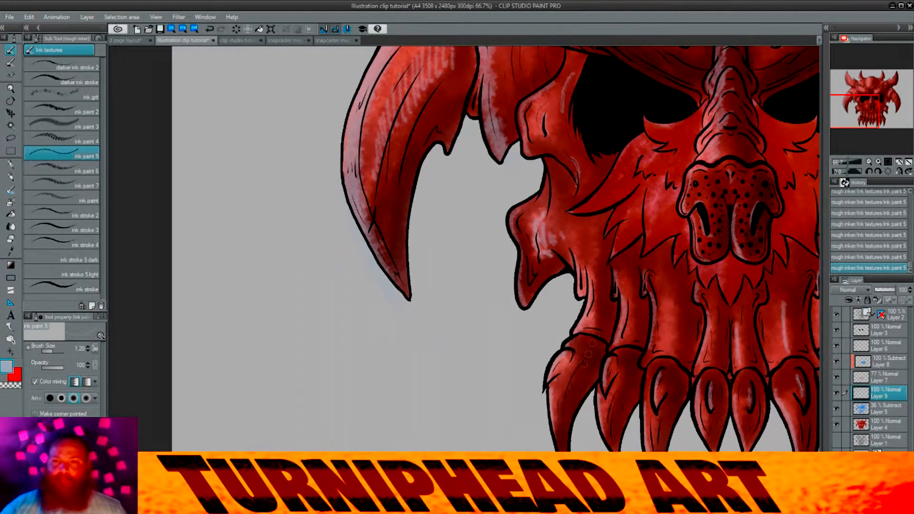
- Hatch pale highlights on the left tooth roots and the outermost left teeth
{"action": "mouse_move", "coordinate": [666, 303]}
{"action": "left_mouse_down"}
{"action": "mouse_move", "coordinate": [664, 346]}
{"action": "mouse_move", "coordinate": [667, 335]}
{"action": "left_mouse_up"}
{"action": "left_click_drag", "start_coordinate": [633, 305], "coordinate": [629, 320]}
{"action": "left_click_drag", "start_coordinate": [595, 289], "coordinate": [558, 407]}
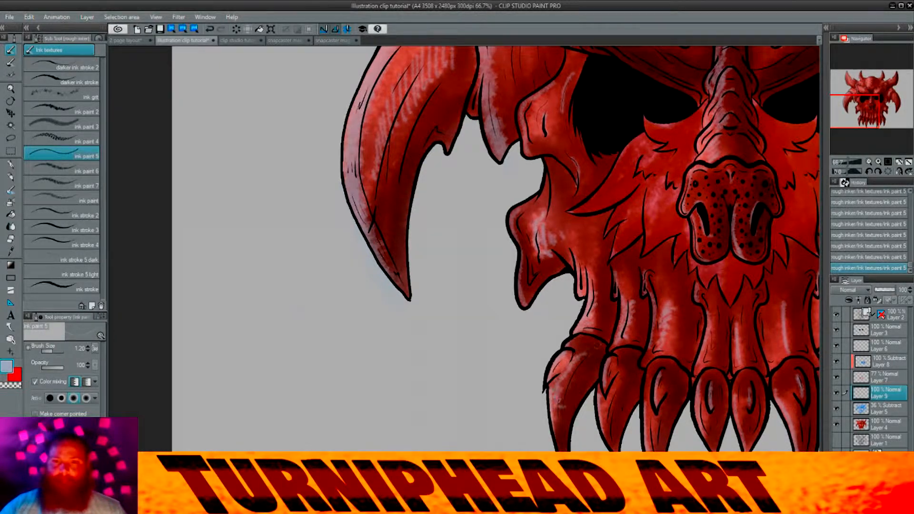
{"action": "left_click_drag", "start_coordinate": [638, 367], "coordinate": [518, 347]}
{"action": "mouse_move", "coordinate": [596, 292]}
{"action": "left_mouse_down"}
{"action": "mouse_move", "coordinate": [584, 347]}
{"action": "mouse_move", "coordinate": [528, 391]}
{"action": "left_mouse_up"}
{"action": "left_click_drag", "start_coordinate": [497, 364], "coordinate": [483, 410]}
- Add pale streaks to the central and right tooth roots
{"action": "left_click_drag", "start_coordinate": [652, 312], "coordinate": [642, 320]}
{"action": "mouse_move", "coordinate": [624, 308]}
{"action": "left_mouse_down"}
{"action": "mouse_move", "coordinate": [614, 317]}
{"action": "mouse_move", "coordinate": [616, 342]}
{"action": "left_mouse_up"}
{"action": "mouse_move", "coordinate": [669, 284]}
{"action": "left_mouse_down"}
{"action": "mouse_move", "coordinate": [657, 307]}
{"action": "mouse_move", "coordinate": [662, 338]}
{"action": "mouse_move", "coordinate": [660, 326]}
{"action": "left_mouse_up"}
{"action": "left_click_drag", "start_coordinate": [693, 284], "coordinate": [703, 318]}
{"action": "left_click_drag", "start_coordinate": [736, 277], "coordinate": [745, 312]}
{"action": "mouse_move", "coordinate": [484, 150]}
{"action": "left_mouse_down"}
{"action": "mouse_move", "coordinate": [434, 271]}
{"action": "mouse_move", "coordinate": [395, 303]}
{"action": "mouse_move", "coordinate": [544, 262]}
{"action": "mouse_move", "coordinate": [563, 272]}
{"action": "mouse_move", "coordinate": [574, 259]}
{"action": "left_mouse_up"}
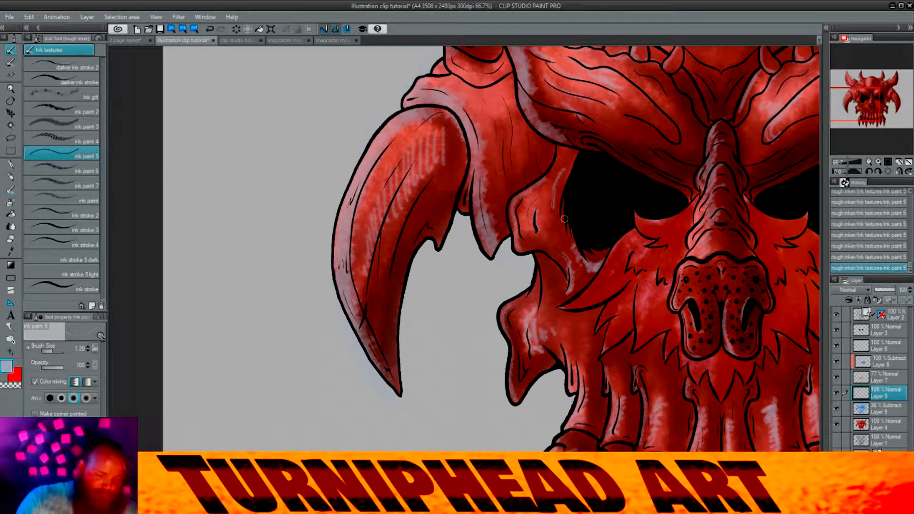
- Hatch pale highlights over the temple plate between the left horn and the left brow's spikes
{"action": "mouse_move", "coordinate": [595, 119]}
{"action": "left_mouse_down"}
{"action": "mouse_move", "coordinate": [317, 372]}
{"action": "mouse_move", "coordinate": [412, 404]}
{"action": "left_mouse_up"}
{"action": "mouse_move", "coordinate": [351, 252]}
{"action": "left_mouse_down"}
{"action": "mouse_move", "coordinate": [360, 270]}
{"action": "mouse_move", "coordinate": [377, 274]}
{"action": "left_mouse_up"}
{"action": "left_click_drag", "start_coordinate": [385, 257], "coordinate": [419, 292]}
{"action": "left_click_drag", "start_coordinate": [339, 244], "coordinate": [372, 279]}
{"action": "left_click_drag", "start_coordinate": [375, 261], "coordinate": [382, 277]}
{"action": "mouse_move", "coordinate": [389, 261]}
{"action": "left_mouse_down"}
{"action": "mouse_move", "coordinate": [405, 288]}
{"action": "mouse_move", "coordinate": [432, 301]}
{"action": "left_mouse_up"}
- Try the Color burn, Subtract and Screen blending modes on Layer 9, then set it to Color dodge
{"action": "scroll", "coordinate": [548, 281], "scroll_direction": "down", "scroll_amount": 2}
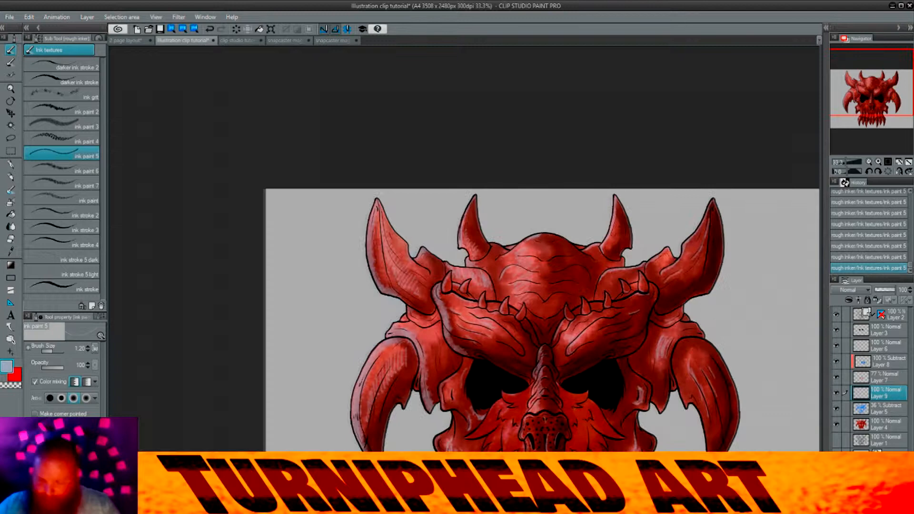
{"action": "left_click_drag", "start_coordinate": [547, 281], "coordinate": [441, 179]}
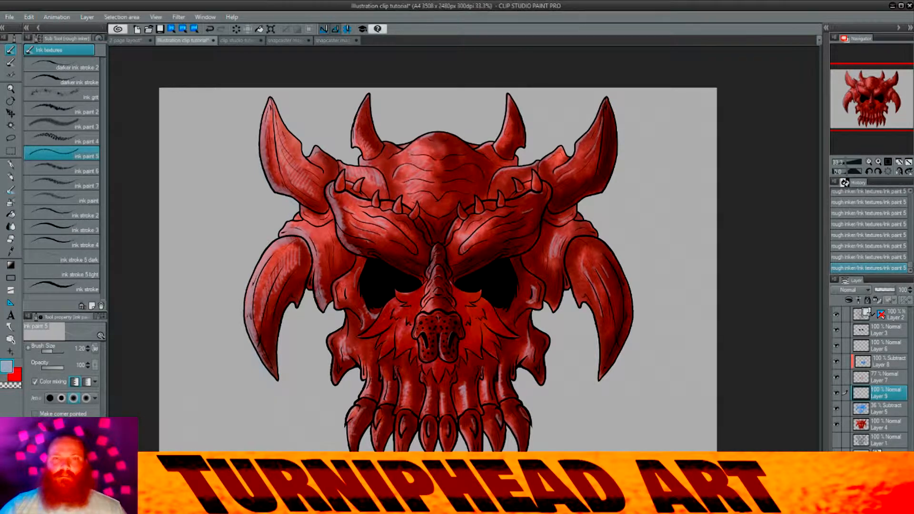
{"action": "left_click", "coordinate": [849, 323]}
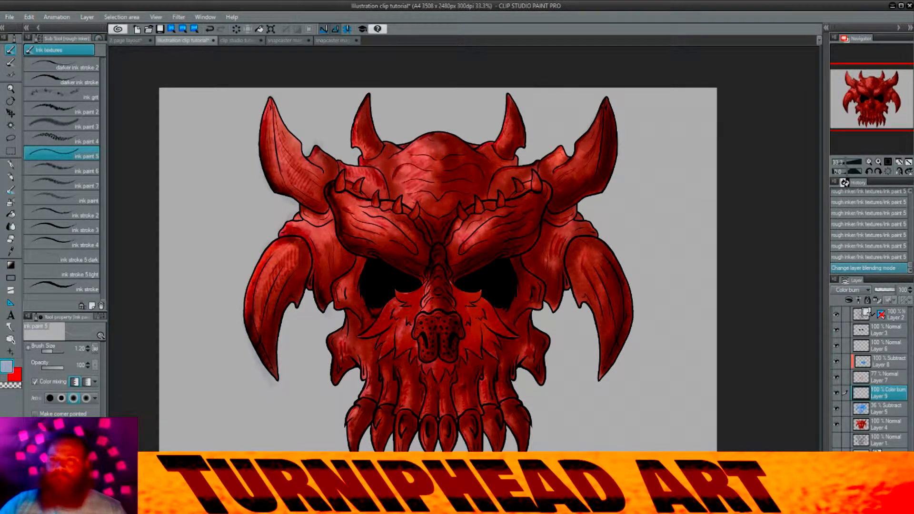
{"action": "scroll", "coordinate": [851, 290], "scroll_direction": "down", "scroll_amount": 2}
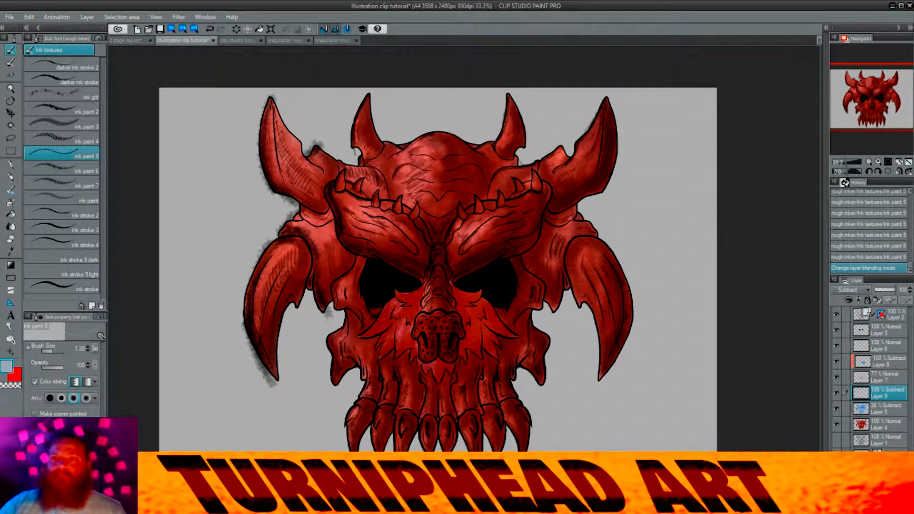
{"action": "scroll", "coordinate": [851, 290], "scroll_direction": "down", "scroll_amount": 3}
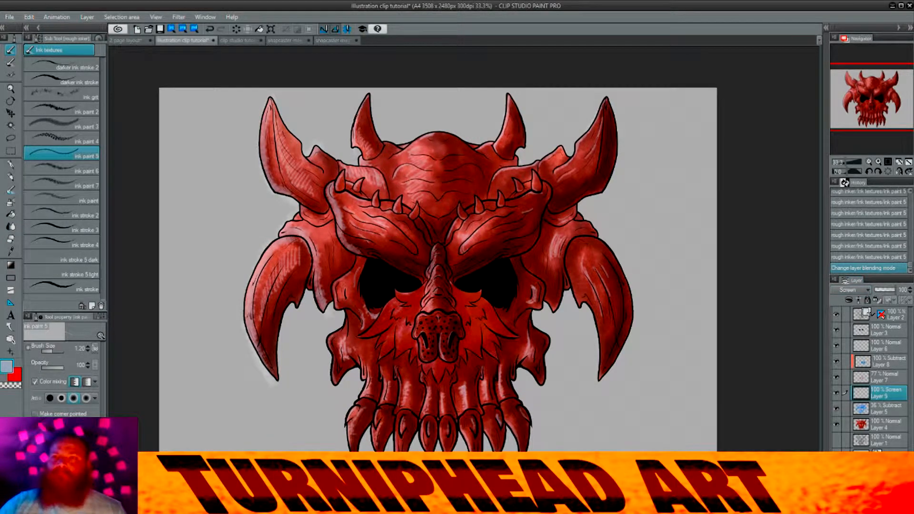
{"action": "scroll", "coordinate": [851, 290], "scroll_direction": "down", "scroll_amount": 1}
- Auto-select the background around the skull on Layer 2, cut the stray highlights from Layer 9, and deselect
{"action": "left_click", "coordinate": [894, 315]}
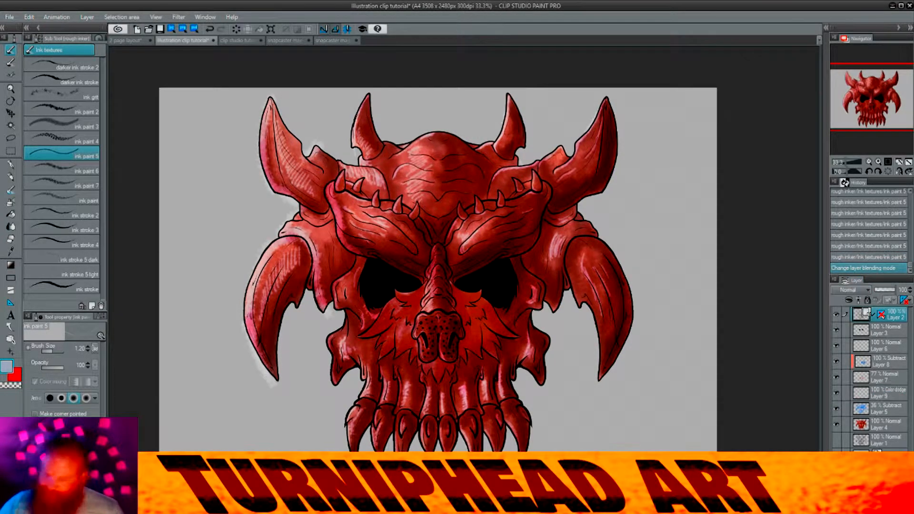
{"action": "key", "text": "w"}
{"action": "left_click", "coordinate": [666, 228]}
{"action": "left_click", "coordinate": [836, 362]}
{"action": "left_click", "coordinate": [837, 362]}
{"action": "left_click", "coordinate": [836, 393]}
{"action": "left_click", "coordinate": [836, 393]}
{"action": "left_click", "coordinate": [888, 393]}
{"action": "key", "text": "ctrl+x"}
{"action": "key", "text": "ctrl+d"}
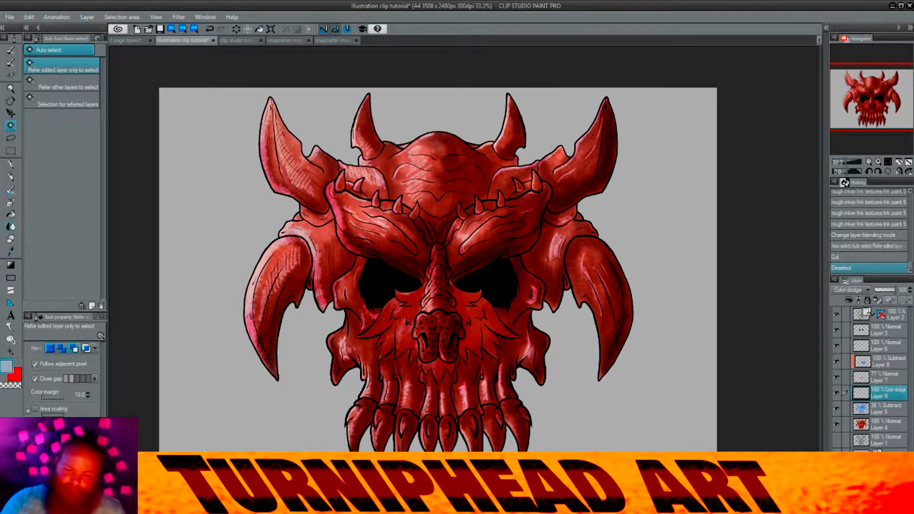
- Try softening Layer 9's highlights on the left tusk, side plate and horns with the Blur tool at size 17
{"action": "key", "text": "j"}
{"action": "left_click_drag", "start_coordinate": [223, 84], "coordinate": [266, 66]}
{"action": "left_click_drag", "start_coordinate": [271, 67], "coordinate": [314, 83]}
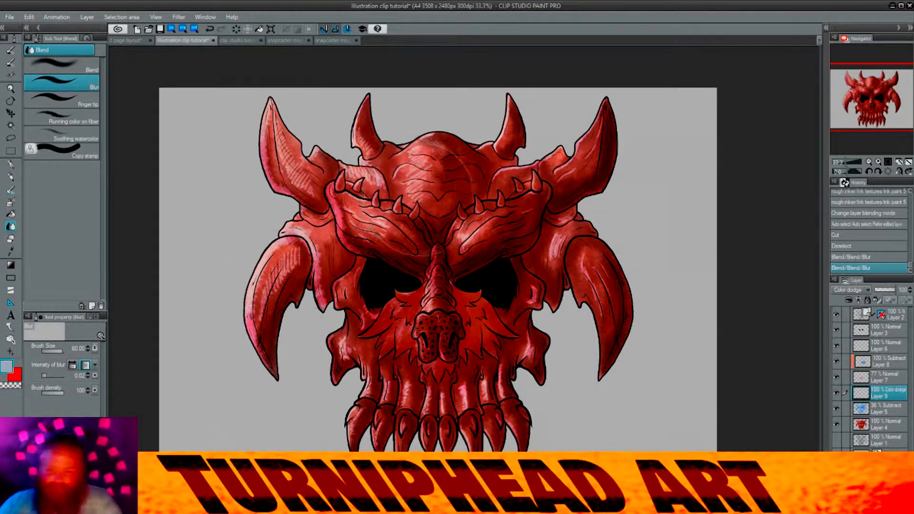
{"action": "scroll", "coordinate": [426, 248], "scroll_direction": "down", "scroll_amount": 3}
{"action": "scroll", "coordinate": [419, 205], "scroll_direction": "up", "scroll_amount": 4}
{"action": "left_click_drag", "start_coordinate": [305, 276], "coordinate": [324, 288]}
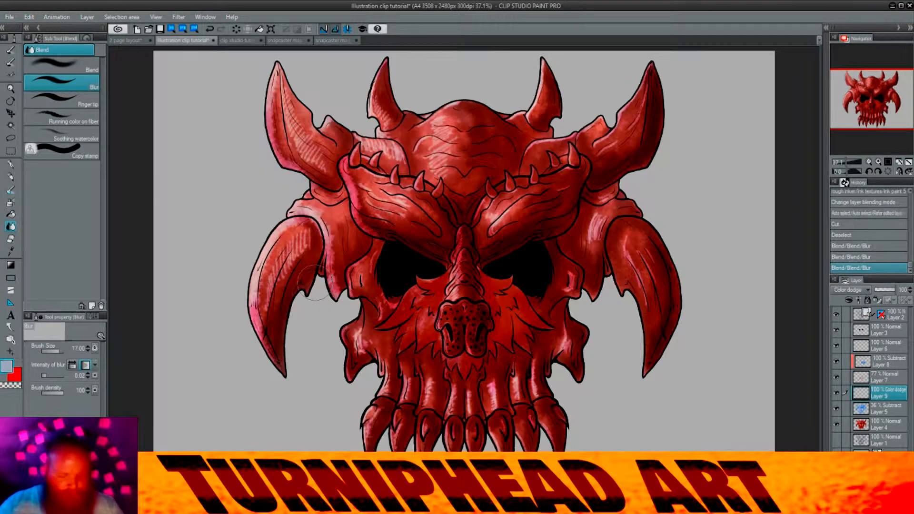
{"action": "left_click_drag", "start_coordinate": [267, 236], "coordinate": [304, 283]}
{"action": "left_click_drag", "start_coordinate": [337, 225], "coordinate": [333, 288]}
{"action": "left_click_drag", "start_coordinate": [291, 109], "coordinate": [321, 164]}
{"action": "left_click_drag", "start_coordinate": [369, 142], "coordinate": [376, 74]}
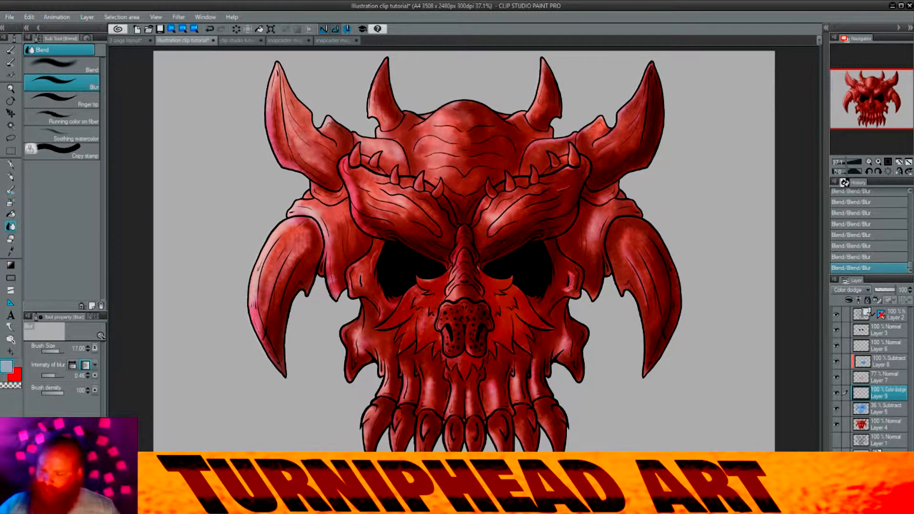
- Undo all the blur strokes made on Layer 9
{"action": "key", "text": "ctrl+z"}
{"action": "key", "text": "ctrl+z"}
{"action": "key", "text": "ctrl+z"}
{"action": "key", "text": "ctrl+z"}
{"action": "key", "text": "ctrl+z"}
{"action": "key", "text": "ctrl+z"}
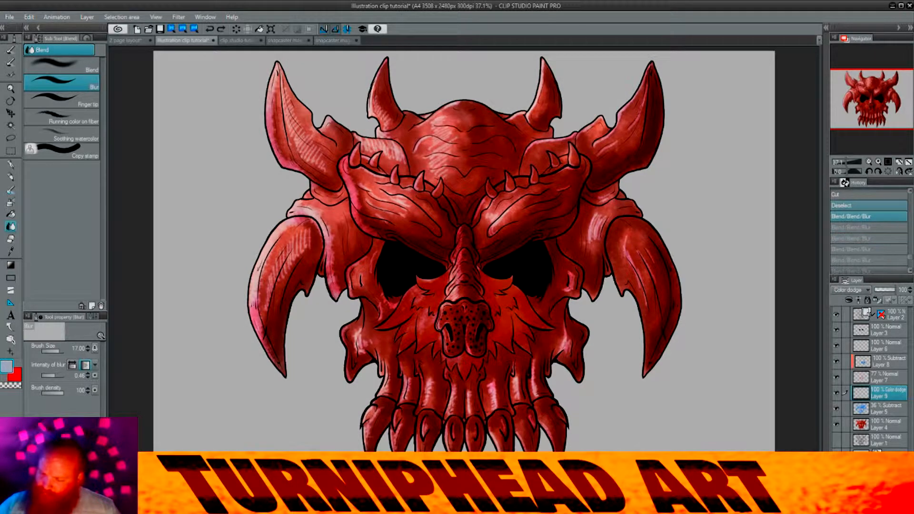
{"action": "key", "text": "ctrl+z"}
- Duplicate Layer 9 and set the copy's blending mode to Normal
{"action": "key", "text": "ctrl+j"}
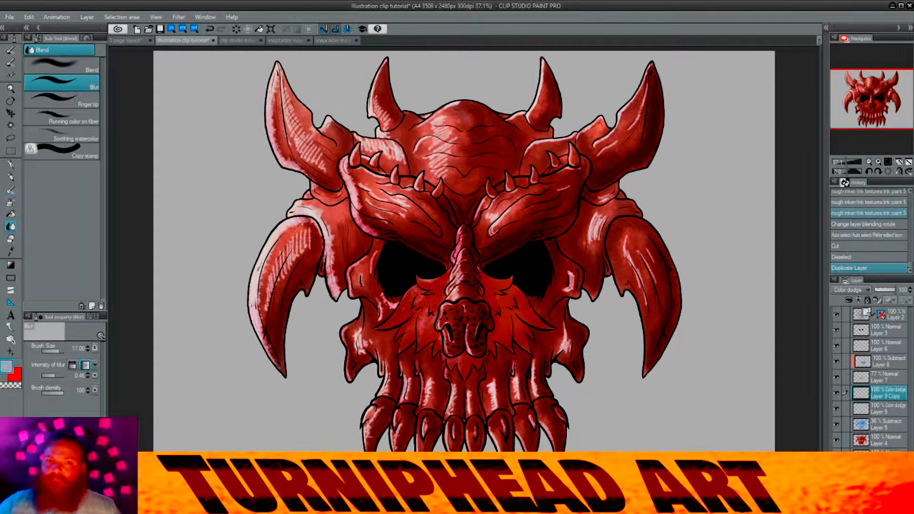
{"action": "left_click", "coordinate": [888, 409]}
{"action": "left_click", "coordinate": [887, 393]}
{"action": "left_click", "coordinate": [852, 290]}
{"action": "left_click", "coordinate": [851, 299]}
- Blur the original Layer 9's highlights on the left tusk, horns and forehead at brush size 17
{"action": "left_click", "coordinate": [888, 409]}
{"action": "mouse_move", "coordinate": [285, 279]}
{"action": "left_mouse_down"}
{"action": "mouse_move", "coordinate": [304, 242]}
{"action": "mouse_move", "coordinate": [307, 253]}
{"action": "left_mouse_up"}
{"action": "left_click_drag", "start_coordinate": [295, 121], "coordinate": [315, 154]}
{"action": "mouse_move", "coordinate": [388, 150]}
{"action": "left_mouse_down"}
{"action": "mouse_move", "coordinate": [382, 112]}
{"action": "mouse_move", "coordinate": [439, 147]}
{"action": "left_mouse_up"}
{"action": "left_click_drag", "start_coordinate": [656, 64], "coordinate": [649, 253]}
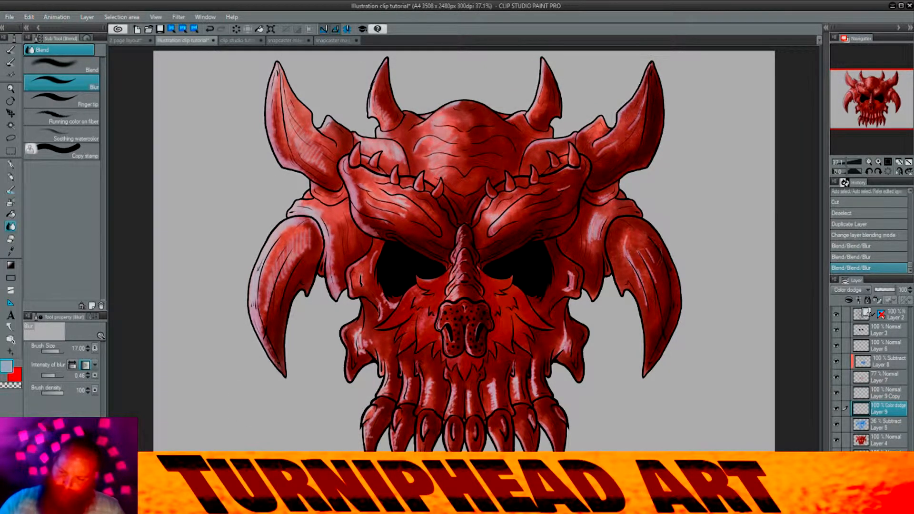
- Blur Layer 9's highlights on the left cheek, tooth roots and right cheekbone
{"action": "mouse_move", "coordinate": [374, 305]}
{"action": "left_mouse_down"}
{"action": "mouse_move", "coordinate": [366, 335]}
{"action": "mouse_move", "coordinate": [391, 413]}
{"action": "mouse_move", "coordinate": [371, 416]}
{"action": "left_mouse_up"}
{"action": "mouse_move", "coordinate": [431, 383]}
{"action": "left_mouse_down"}
{"action": "mouse_move", "coordinate": [490, 404]}
{"action": "mouse_move", "coordinate": [520, 392]}
{"action": "mouse_move", "coordinate": [562, 341]}
{"action": "mouse_move", "coordinate": [536, 391]}
{"action": "left_mouse_up"}
{"action": "left_click_drag", "start_coordinate": [565, 329], "coordinate": [567, 352]}
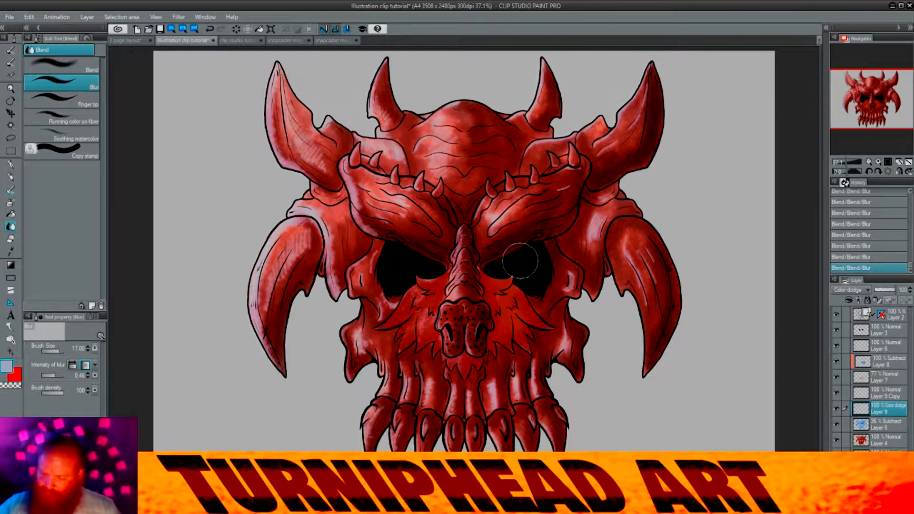
- Check Layer 8's contribution by toggling its visibility, and add a new raster layer directly above it
{"action": "left_click", "coordinate": [836, 362]}
{"action": "left_click", "coordinate": [836, 361]}
{"action": "left_click", "coordinate": [888, 362]}
{"action": "key", "text": "ctrl+shift+n"}
{"action": "left_click", "coordinate": [888, 377]}
{"action": "left_click", "coordinate": [889, 362]}
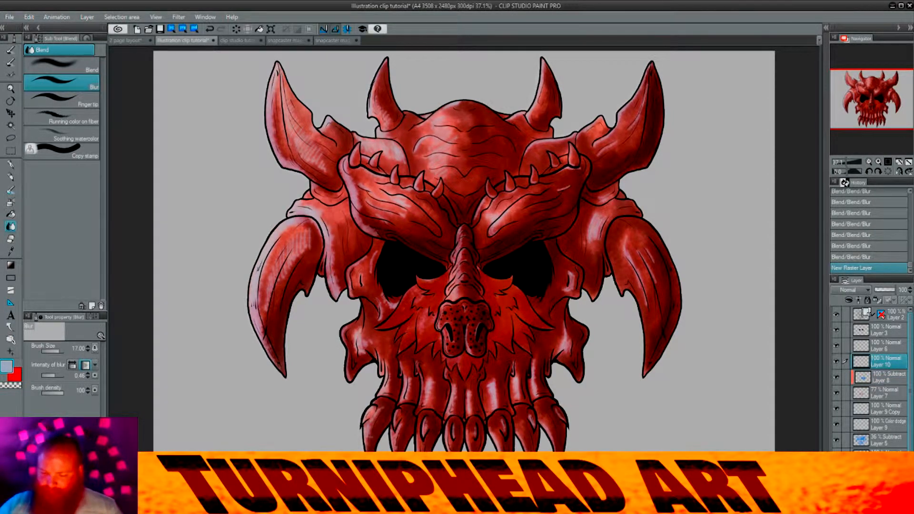
- Paint pale fur highlights on the tuft under the left eye socket with ink paint 5, redoing the first strokes
{"action": "key", "text": "p"}
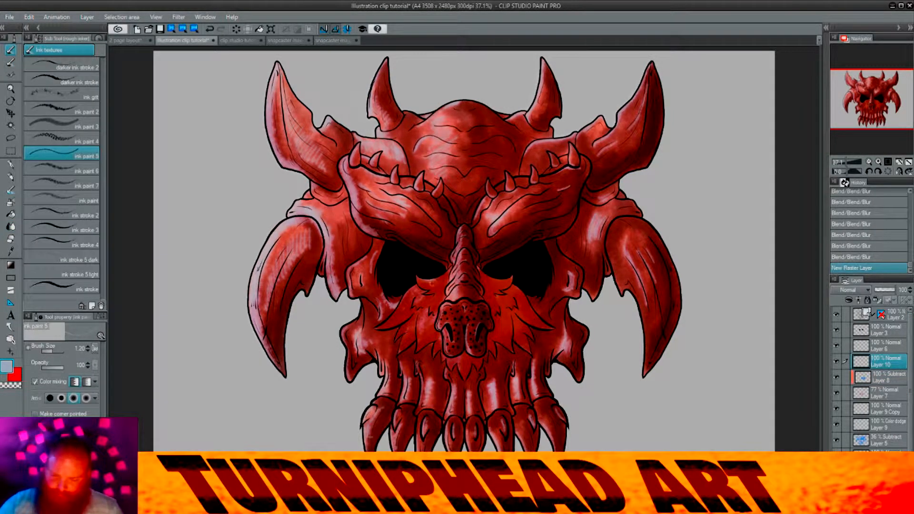
{"action": "scroll", "coordinate": [436, 296], "scroll_direction": "up", "scroll_amount": 3}
{"action": "left_click_drag", "start_coordinate": [384, 248], "coordinate": [396, 279]}
{"action": "left_click_drag", "start_coordinate": [385, 249], "coordinate": [419, 258]}
{"action": "left_click_drag", "start_coordinate": [419, 258], "coordinate": [454, 240]}
{"action": "key", "text": "ctrl+z"}
{"action": "key", "text": "ctrl+z"}
{"action": "left_click_drag", "start_coordinate": [385, 252], "coordinate": [394, 270]}
{"action": "left_click_drag", "start_coordinate": [388, 254], "coordinate": [407, 280]}
{"action": "left_click_drag", "start_coordinate": [393, 258], "coordinate": [403, 271]}
{"action": "left_click_drag", "start_coordinate": [457, 241], "coordinate": [436, 255]}
- Paint pale strands along the long left cheek tuft from beneath the eye socket to its pointed tip
{"action": "mouse_move", "coordinate": [458, 245]}
{"action": "left_mouse_down"}
{"action": "mouse_move", "coordinate": [412, 294]}
{"action": "mouse_move", "coordinate": [361, 288]}
{"action": "mouse_move", "coordinate": [344, 317]}
{"action": "left_mouse_up"}
{"action": "mouse_move", "coordinate": [374, 283]}
{"action": "left_mouse_down"}
{"action": "mouse_move", "coordinate": [338, 336]}
{"action": "mouse_move", "coordinate": [324, 339]}
{"action": "left_mouse_up"}
{"action": "left_click_drag", "start_coordinate": [336, 328], "coordinate": [278, 389]}
{"action": "left_click_drag", "start_coordinate": [329, 343], "coordinate": [271, 389]}
{"action": "left_click_drag", "start_coordinate": [344, 329], "coordinate": [280, 390]}
{"action": "left_click_drag", "start_coordinate": [333, 376], "coordinate": [278, 390]}
{"action": "left_click_drag", "start_coordinate": [354, 305], "coordinate": [321, 362]}
{"action": "left_click_drag", "start_coordinate": [346, 326], "coordinate": [318, 361]}
- Add pale strands to the shorter fur tufts beneath the long left cheek tuft
{"action": "left_click_drag", "start_coordinate": [336, 395], "coordinate": [323, 431]}
{"action": "left_click_drag", "start_coordinate": [346, 406], "coordinate": [322, 434]}
{"action": "key", "text": "ctrl+z"}
{"action": "key", "text": "ctrl+z"}
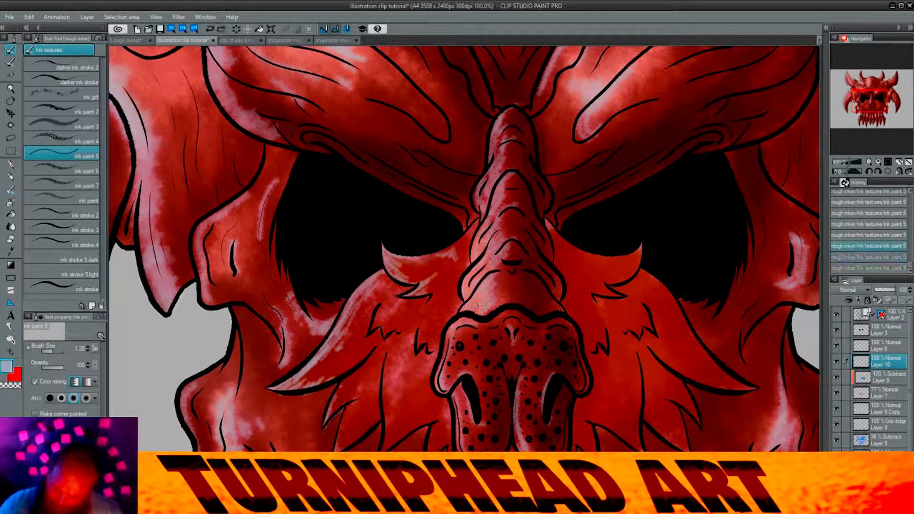
{"action": "key", "text": "ctrl+y"}
{"action": "key", "text": "ctrl+y"}
{"action": "left_click_drag", "start_coordinate": [332, 376], "coordinate": [303, 387]}
{"action": "mouse_move", "coordinate": [337, 397]}
{"action": "left_mouse_down"}
{"action": "mouse_move", "coordinate": [324, 430]}
{"action": "mouse_move", "coordinate": [326, 420]}
{"action": "left_mouse_up"}
{"action": "mouse_move", "coordinate": [358, 389]}
{"action": "left_mouse_down"}
{"action": "mouse_move", "coordinate": [332, 412]}
{"action": "mouse_move", "coordinate": [335, 447]}
{"action": "left_mouse_up"}
{"action": "left_click_drag", "start_coordinate": [356, 432], "coordinate": [339, 449]}
{"action": "left_click_drag", "start_coordinate": [379, 414], "coordinate": [353, 440]}
- Paint pale strands down the left fur tufts nearest the nose
{"action": "left_click_drag", "start_coordinate": [388, 355], "coordinate": [383, 415]}
{"action": "left_click_drag", "start_coordinate": [384, 378], "coordinate": [384, 450]}
{"action": "left_click_drag", "start_coordinate": [388, 383], "coordinate": [385, 448]}
{"action": "left_click_drag", "start_coordinate": [415, 426], "coordinate": [386, 449]}
{"action": "left_click_drag", "start_coordinate": [422, 416], "coordinate": [410, 431]}
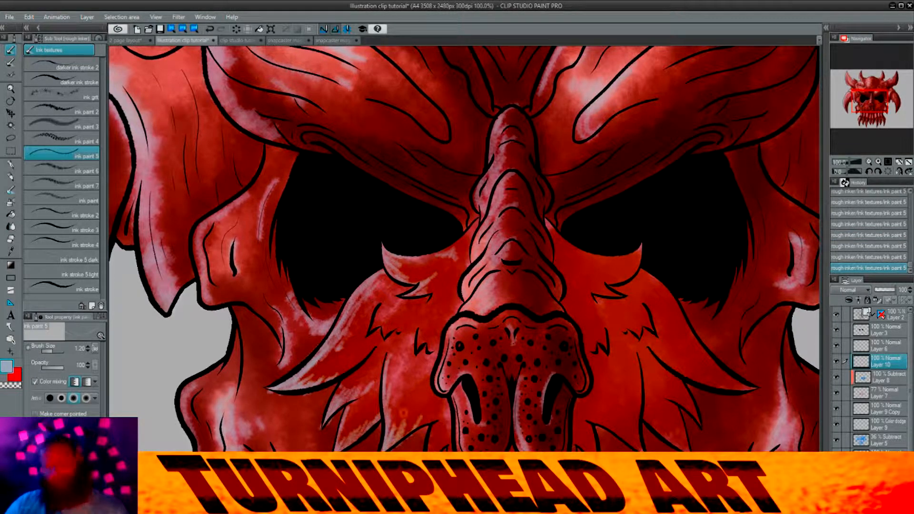
- Add pale strands to the left fur tufts beside the nose and the small tufts above them
{"action": "left_click_drag", "start_coordinate": [442, 403], "coordinate": [416, 426]}
{"action": "left_click_drag", "start_coordinate": [381, 323], "coordinate": [408, 338]}
{"action": "mouse_move", "coordinate": [419, 330]}
{"action": "left_mouse_down"}
{"action": "mouse_move", "coordinate": [414, 354]}
{"action": "mouse_move", "coordinate": [428, 352]}
{"action": "left_mouse_up"}
{"action": "left_click_drag", "start_coordinate": [440, 417], "coordinate": [431, 450]}
{"action": "left_click_drag", "start_coordinate": [501, 418], "coordinate": [481, 260]}
- Paint pale strands down the pointed chin tufts directly beneath the nose
{"action": "left_click_drag", "start_coordinate": [443, 311], "coordinate": [458, 341]}
{"action": "left_click_drag", "start_coordinate": [471, 320], "coordinate": [490, 371]}
{"action": "mouse_move", "coordinate": [468, 323]}
{"action": "left_mouse_down"}
{"action": "mouse_move", "coordinate": [457, 342]}
{"action": "mouse_move", "coordinate": [490, 362]}
{"action": "left_mouse_up"}
{"action": "left_click_drag", "start_coordinate": [481, 331], "coordinate": [495, 373]}
{"action": "left_click_drag", "start_coordinate": [471, 304], "coordinate": [495, 364]}
{"action": "mouse_move", "coordinate": [523, 333]}
{"action": "left_mouse_down"}
{"action": "mouse_move", "coordinate": [590, 260]}
{"action": "mouse_move", "coordinate": [619, 271]}
{"action": "mouse_move", "coordinate": [615, 205]}
{"action": "left_mouse_up"}
- Add pale strands to the small inner fur tufts between the nose and the right eye socket
{"action": "left_click_drag", "start_coordinate": [584, 177], "coordinate": [571, 190]}
{"action": "left_click_drag", "start_coordinate": [569, 135], "coordinate": [602, 134]}
{"action": "mouse_move", "coordinate": [576, 102]}
{"action": "left_mouse_down"}
{"action": "mouse_move", "coordinate": [614, 95]}
{"action": "mouse_move", "coordinate": [610, 112]}
{"action": "mouse_move", "coordinate": [614, 98]}
{"action": "left_mouse_up"}
{"action": "left_click_drag", "start_coordinate": [602, 165], "coordinate": [624, 171]}
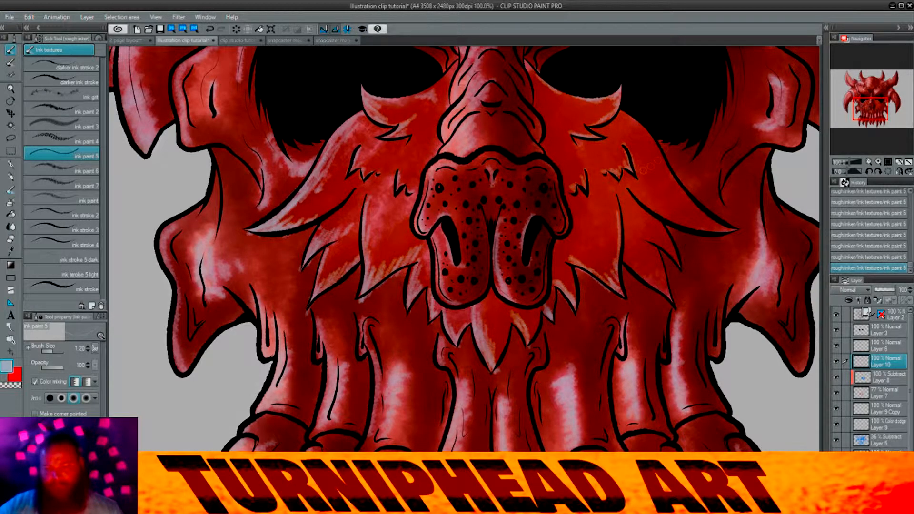
- Paint pale strands on the lower right fur tufts beneath the long cheek tuft
{"action": "left_click_drag", "start_coordinate": [639, 268], "coordinate": [633, 275]}
{"action": "left_click_drag", "start_coordinate": [661, 247], "coordinate": [657, 293]}
{"action": "left_click_drag", "start_coordinate": [623, 259], "coordinate": [667, 294]}
{"action": "mouse_move", "coordinate": [679, 238]}
{"action": "left_mouse_down"}
{"action": "mouse_move", "coordinate": [650, 265]}
{"action": "mouse_move", "coordinate": [676, 243]}
{"action": "left_mouse_up"}
- Paint pale strands along the long right cheek tuft from beneath the eye socket towards its pointed tip
{"action": "left_click_drag", "start_coordinate": [627, 126], "coordinate": [652, 155]}
{"action": "left_click_drag", "start_coordinate": [628, 116], "coordinate": [661, 156]}
{"action": "left_click_drag", "start_coordinate": [671, 189], "coordinate": [659, 198]}
{"action": "left_click_drag", "start_coordinate": [667, 153], "coordinate": [704, 204]}
{"action": "left_click_drag", "start_coordinate": [681, 189], "coordinate": [729, 231]}
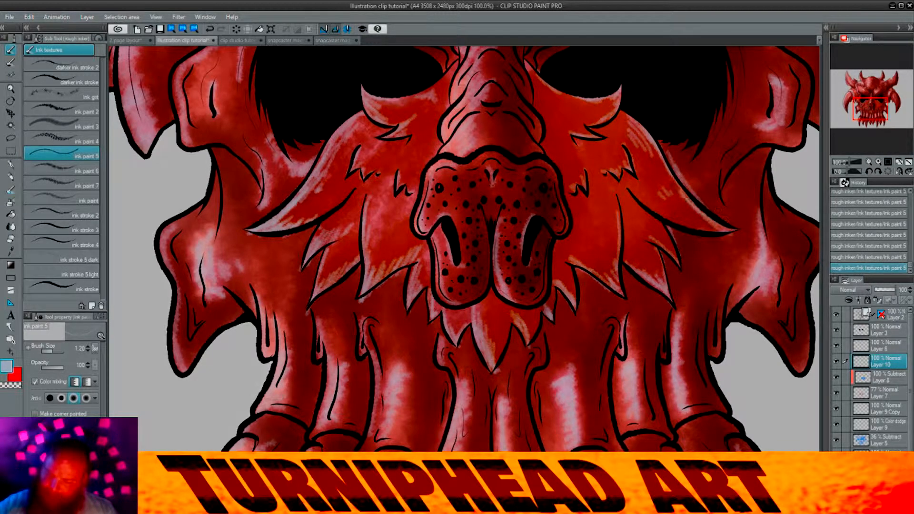
{"action": "left_click_drag", "start_coordinate": [667, 160], "coordinate": [707, 222]}
- Auto-select at the left fur using the colour layers as reference, cut the selected paint from highlight Layer 10, and deselect
{"action": "left_click", "coordinate": [886, 377]}
{"action": "left_click", "coordinate": [886, 393]}
{"action": "left_click", "coordinate": [886, 377]}
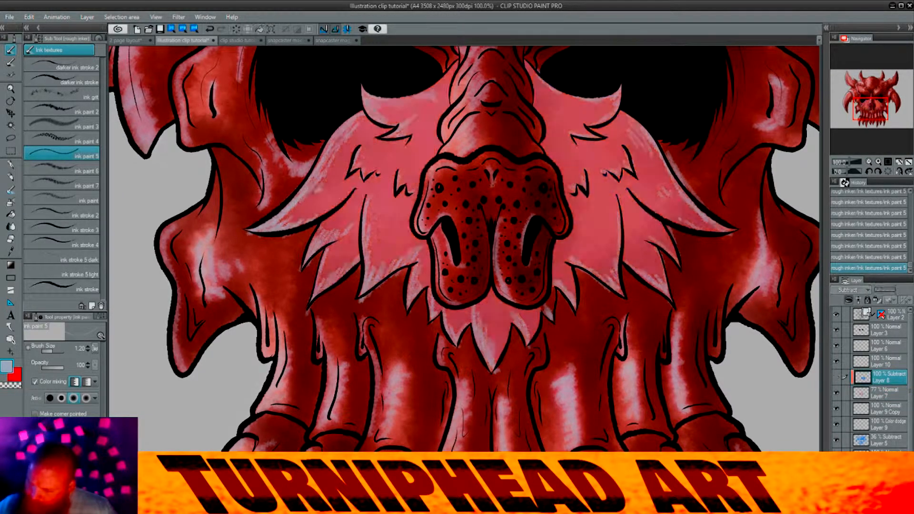
{"action": "left_click", "coordinate": [11, 125]}
{"action": "left_click", "coordinate": [391, 210]}
{"action": "left_click", "coordinate": [886, 393]}
{"action": "key", "text": "ctrl+d"}
{"action": "left_click", "coordinate": [390, 209]}
{"action": "left_click", "coordinate": [886, 361]}
{"action": "key", "text": "ctrl+x"}
{"action": "key", "text": "ctrl+d"}
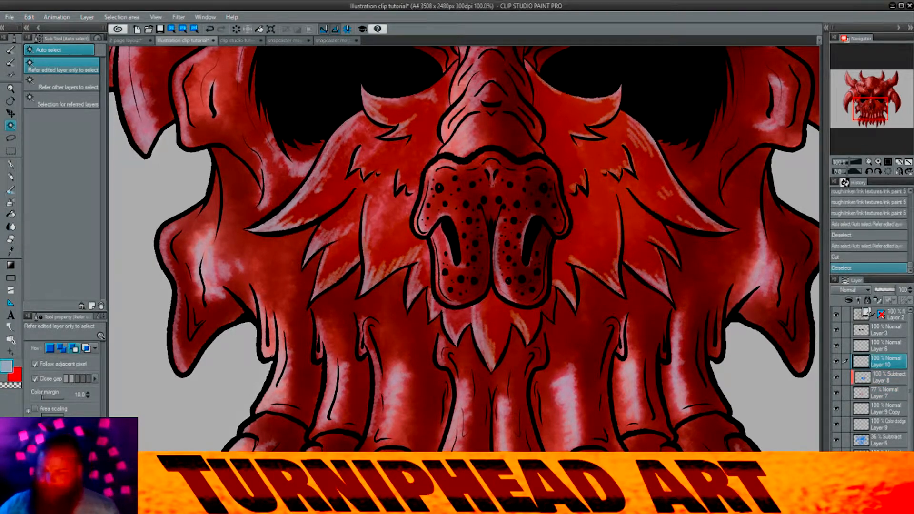
- Set Layer 10's blending mode to Color dodge after trying Color burn and Subtract
{"action": "left_click", "coordinate": [852, 290]}
{"action": "scroll", "coordinate": [799, 143], "scroll_direction": "down", "scroll_amount": 3}
{"action": "scroll", "coordinate": [705, 190], "scroll_direction": "up", "scroll_amount": 1}
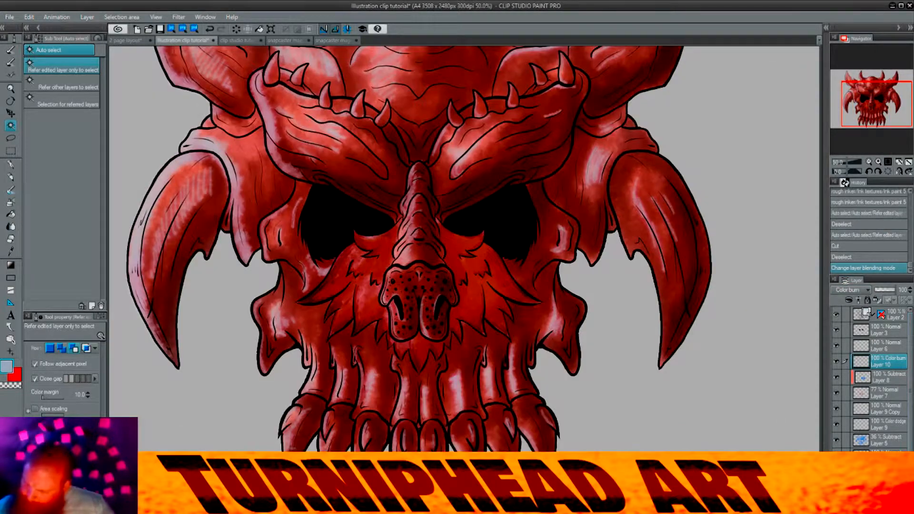
{"action": "scroll", "coordinate": [852, 290], "scroll_direction": "down", "scroll_amount": 2}
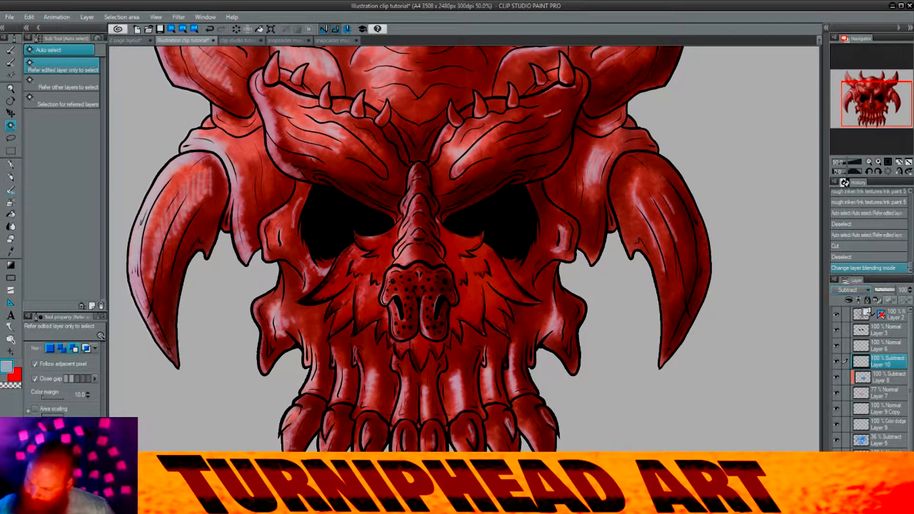
{"action": "scroll", "coordinate": [852, 290], "scroll_direction": "down", "scroll_amount": 4}
{"action": "scroll", "coordinate": [464, 362], "scroll_direction": "down", "scroll_amount": 1}
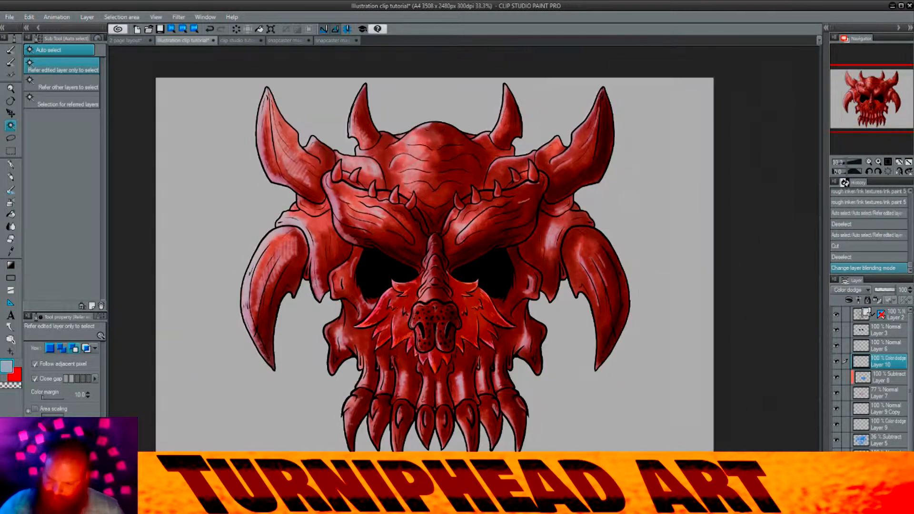
- Soften the fur highlights on Layer 10 with the Blur tool at brush size 17, on both sides of the nose
{"action": "key", "text": "j"}
{"action": "left_click_drag", "start_coordinate": [409, 271], "coordinate": [376, 338]}
{"action": "mouse_move", "coordinate": [486, 343]}
{"action": "left_mouse_down"}
{"action": "mouse_move", "coordinate": [471, 286]}
{"action": "mouse_move", "coordinate": [493, 314]}
{"action": "left_mouse_up"}
{"action": "scroll", "coordinate": [569, 218], "scroll_direction": "down", "scroll_amount": 1}
{"action": "left_click_drag", "start_coordinate": [568, 239], "coordinate": [497, 308]}
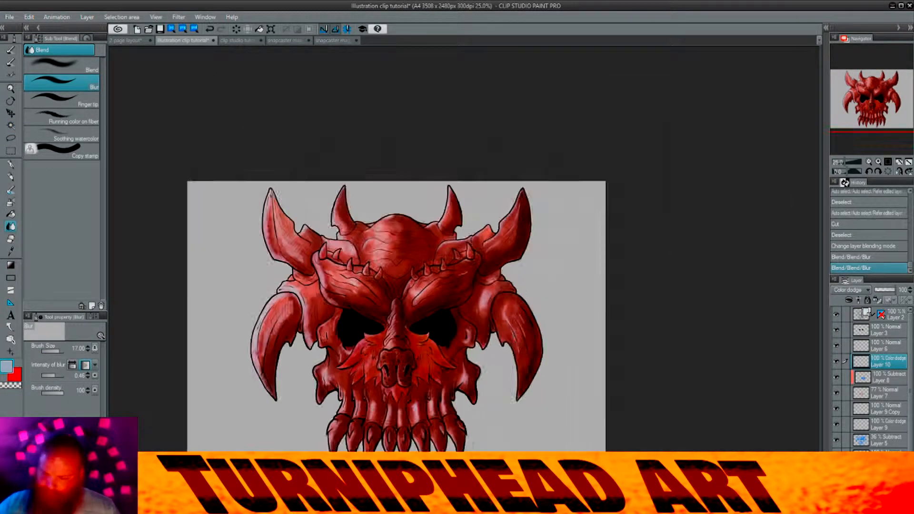
{"action": "key", "text": "ctrl+0"}
{"action": "left_click_drag", "start_coordinate": [653, 328], "coordinate": [659, 281]}
{"action": "left_click_drag", "start_coordinate": [641, 262], "coordinate": [621, 232]}
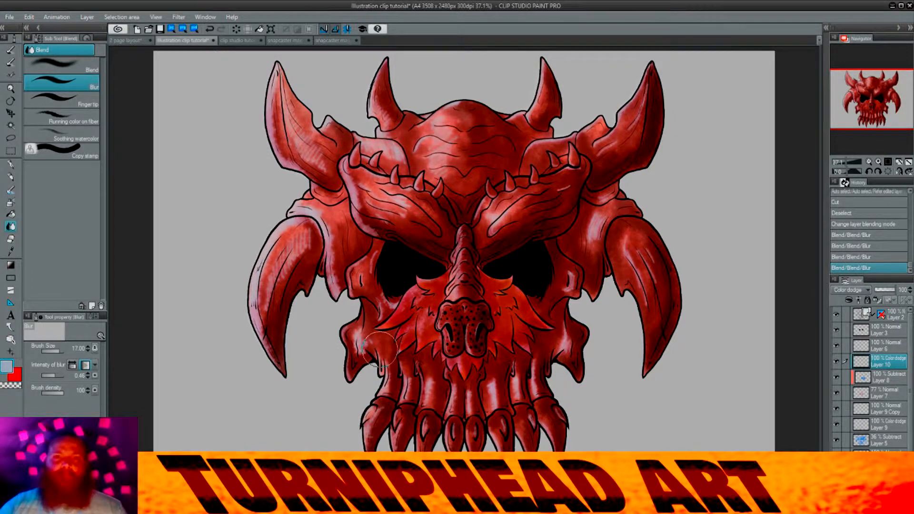
- Auto-select the background around the skull on Layer 2 and invert the selection to isolate the whole skull
{"action": "left_click", "coordinate": [886, 315]}
{"action": "key", "text": "w"}
{"action": "left_click", "coordinate": [614, 286]}
{"action": "key", "text": "ctrl+shift+i"}
- Fill the selected skull area on Layer 6 with bright blue
{"action": "left_click", "coordinate": [885, 329]}
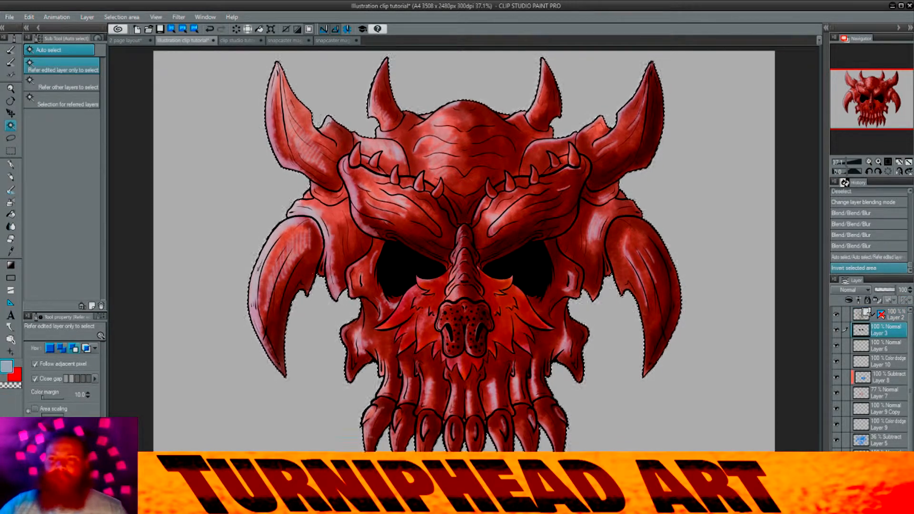
{"action": "left_click", "coordinate": [885, 346]}
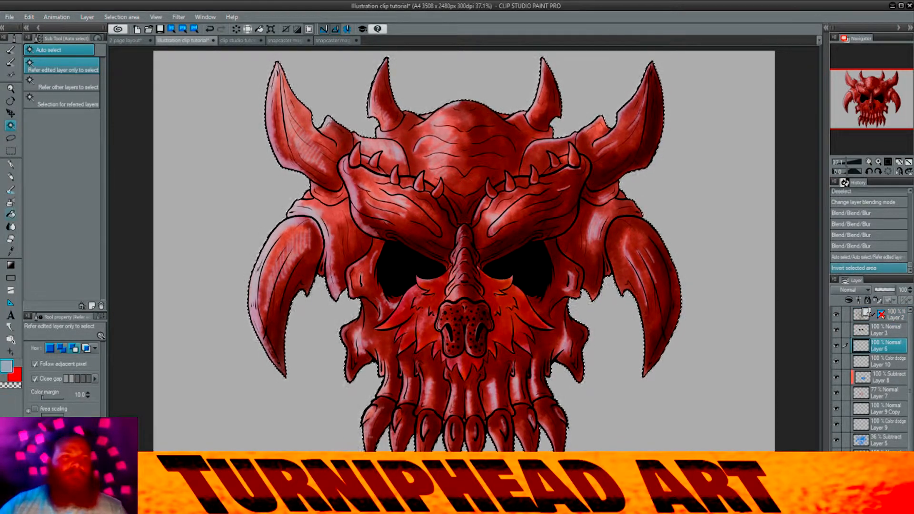
{"action": "key", "text": "g"}
{"action": "key", "text": "x"}
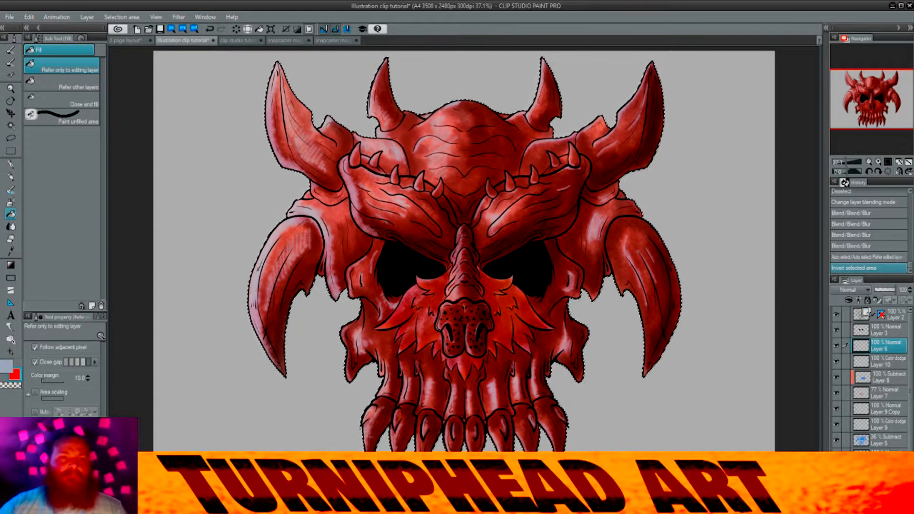
{"action": "key", "text": "Return"}
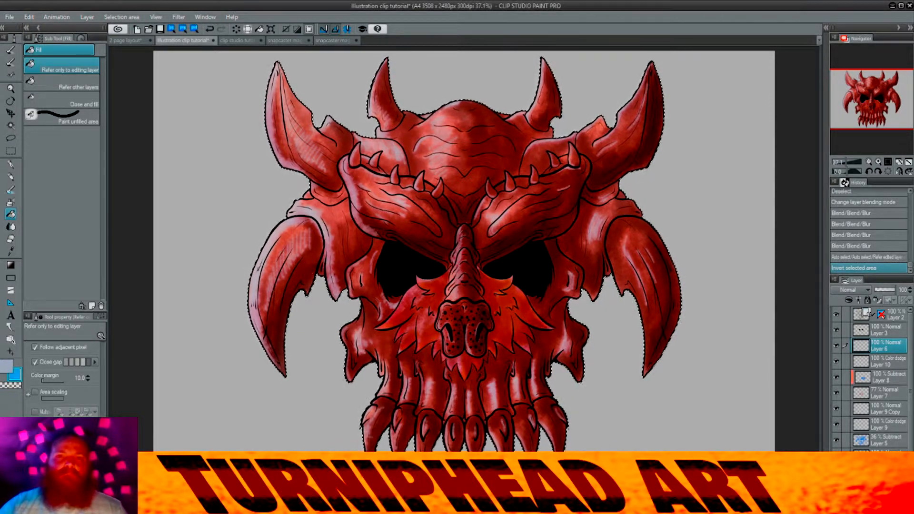
{"action": "left_click", "coordinate": [464, 190]}
- Try the Multiply, Subtract, Color dodge and Overlay blending modes on the blue fill of Layer 6
{"action": "left_click", "coordinate": [855, 290]}
{"action": "left_click", "coordinate": [849, 317]}
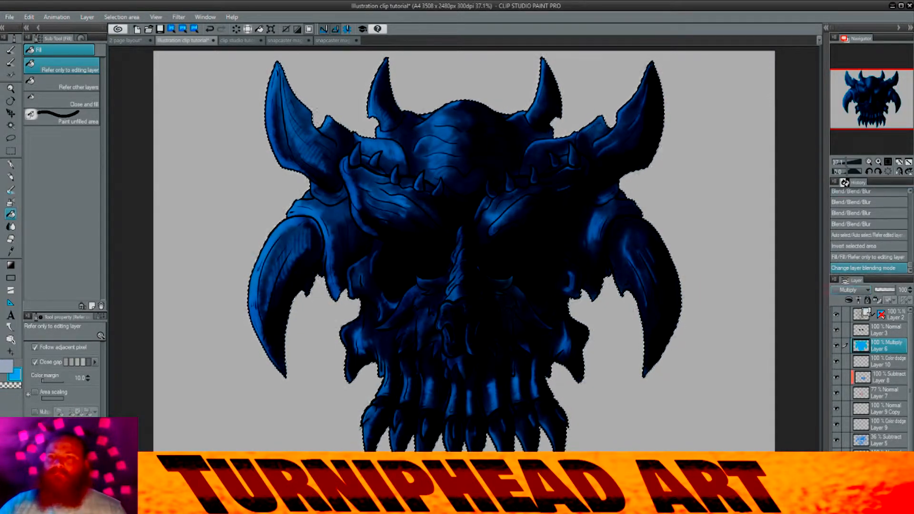
{"action": "scroll", "coordinate": [849, 290], "scroll_direction": "down", "scroll_amount": 2}
{"action": "scroll", "coordinate": [850, 290], "scroll_direction": "down", "scroll_amount": 3}
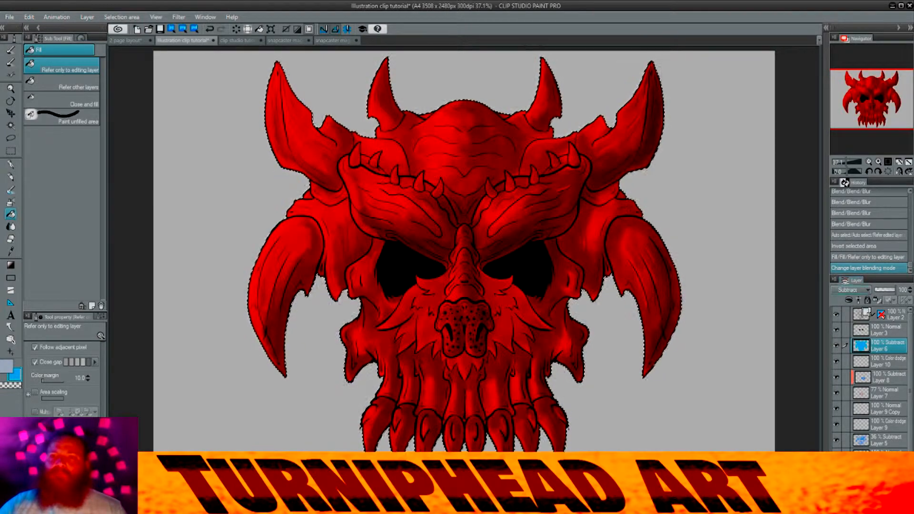
{"action": "scroll", "coordinate": [850, 289], "scroll_direction": "down", "scroll_amount": 1}
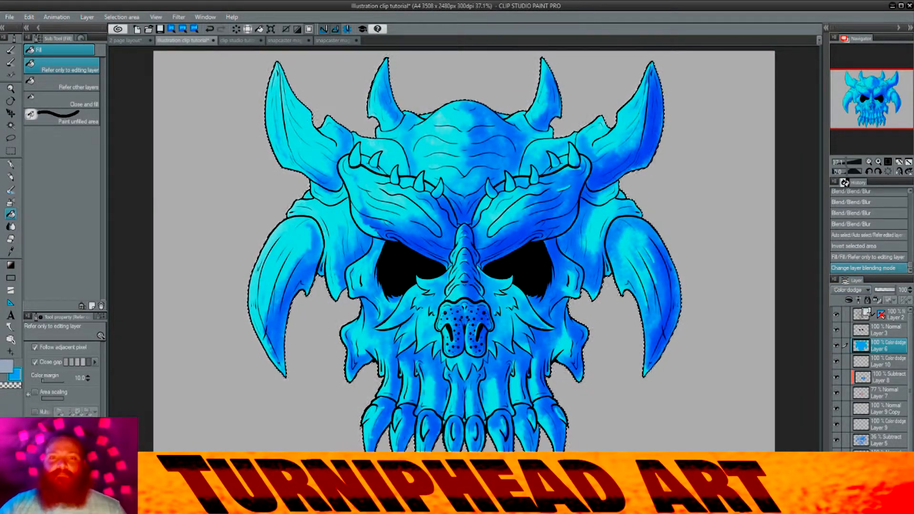
{"action": "scroll", "coordinate": [850, 290], "scroll_direction": "down", "scroll_amount": 2}
{"action": "scroll", "coordinate": [850, 290], "scroll_direction": "down", "scroll_amount": 2}
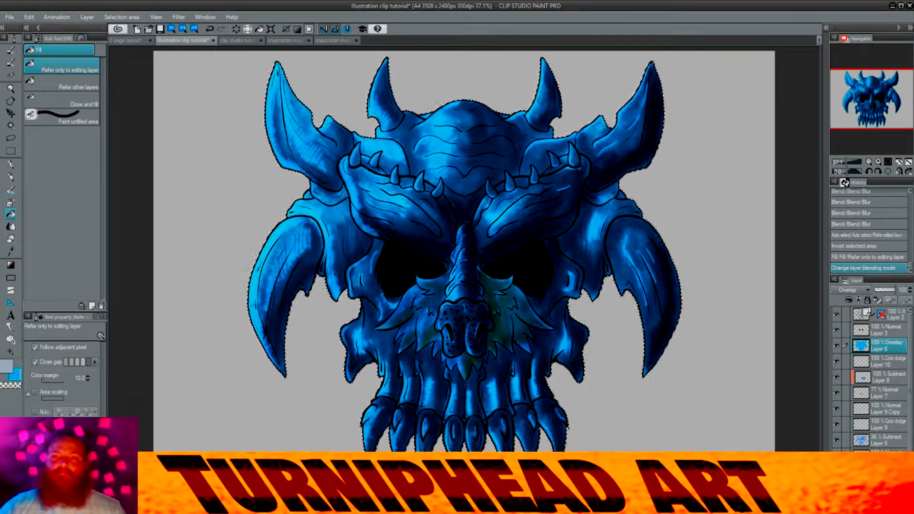
- Try the Difference, Vivid light, Pin light, Darker color and Hue blending modes on Layer 6
{"action": "scroll", "coordinate": [849, 290], "scroll_direction": "down", "scroll_amount": 7}
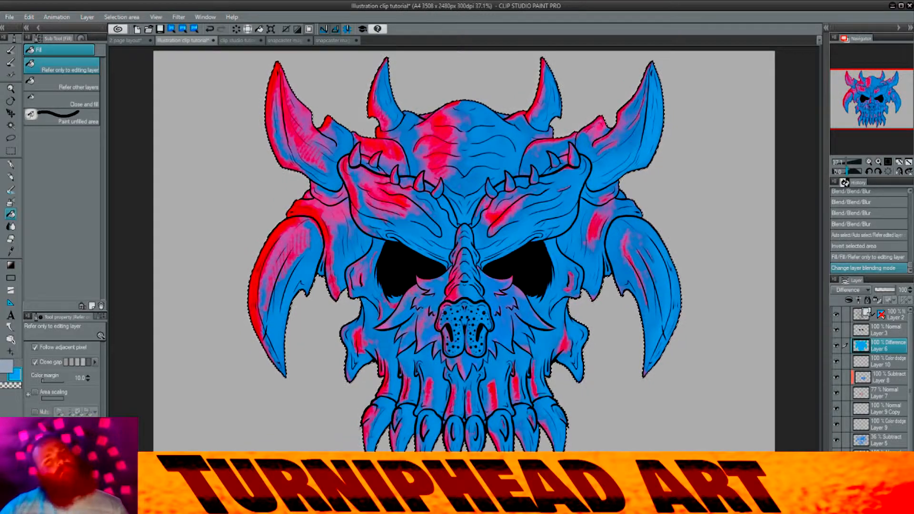
{"action": "scroll", "coordinate": [850, 290], "scroll_direction": "down", "scroll_amount": 2}
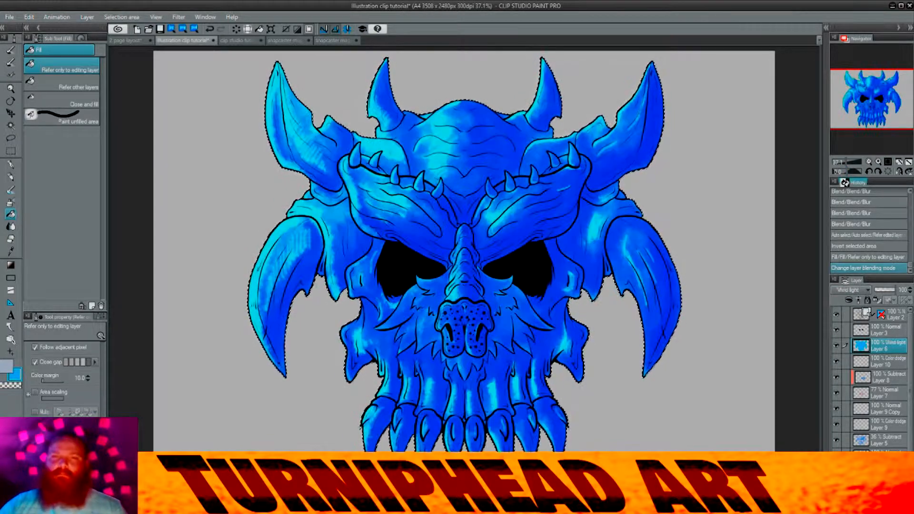
{"action": "scroll", "coordinate": [850, 290], "scroll_direction": "down", "scroll_amount": 2}
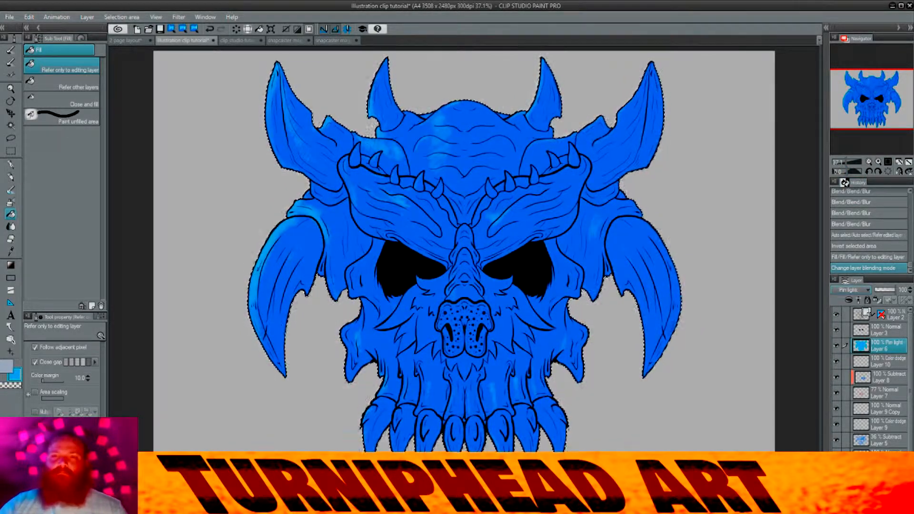
{"action": "scroll", "coordinate": [850, 289], "scroll_direction": "up", "scroll_amount": 15}
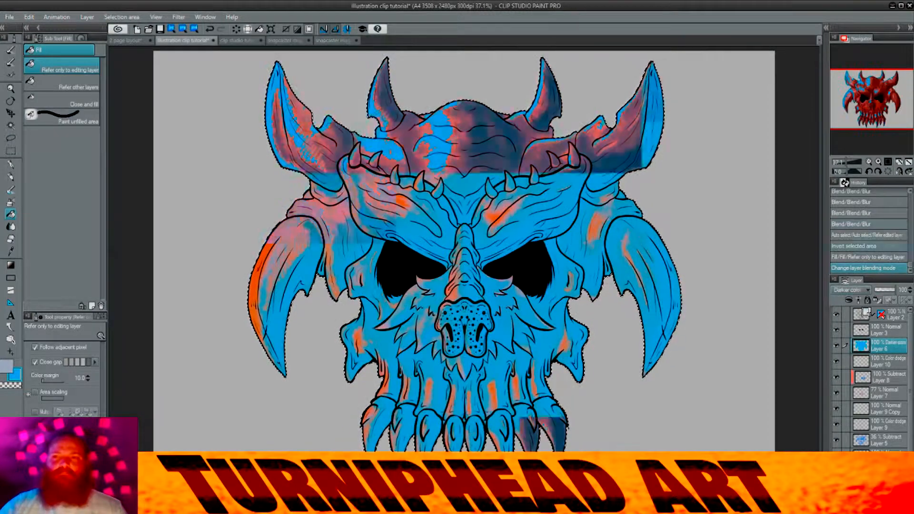
{"action": "scroll", "coordinate": [850, 290], "scroll_direction": "down", "scroll_amount": 17}
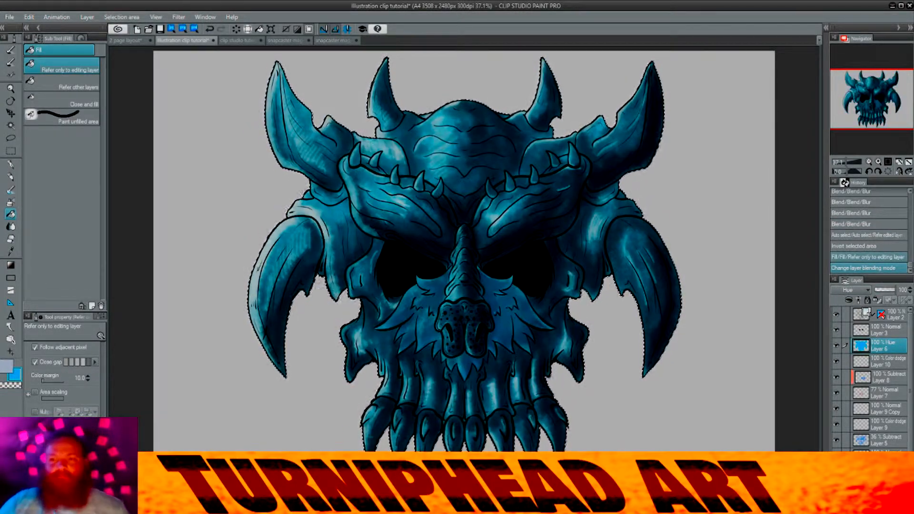
- Try shifting the Hue-blended fill on Layer 6 to a gold colouring
{"action": "scroll", "coordinate": [850, 290], "scroll_direction": "down", "scroll_amount": 1}
{"action": "scroll", "coordinate": [850, 290], "scroll_direction": "up", "scroll_amount": 1}
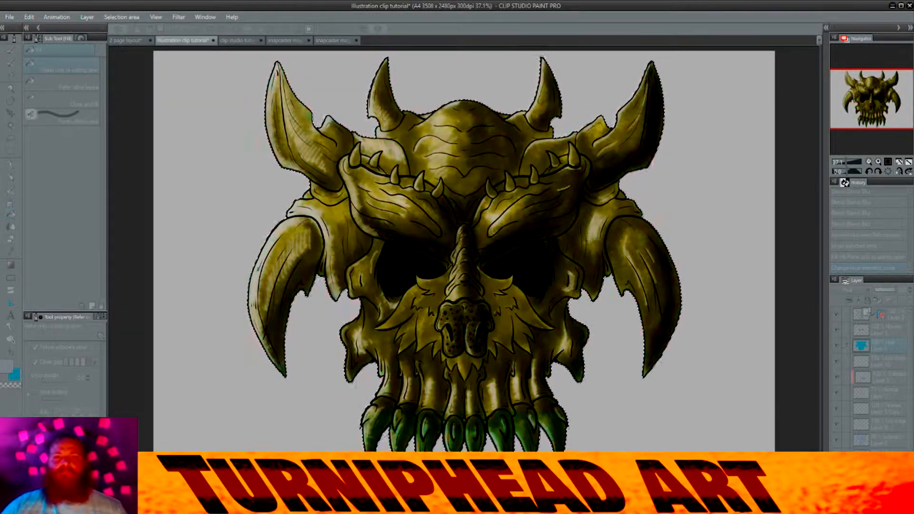
{"action": "key", "text": "Return"}
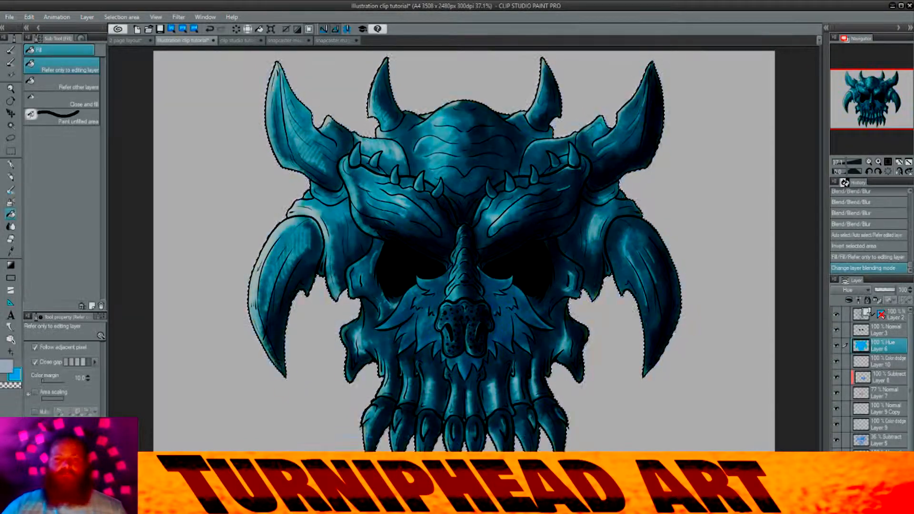
- Compare the Color, Linear burn, Color dodge and Overlay blending modes on the blue fill layer
{"action": "scroll", "coordinate": [850, 290], "scroll_direction": "down", "scroll_amount": 3}
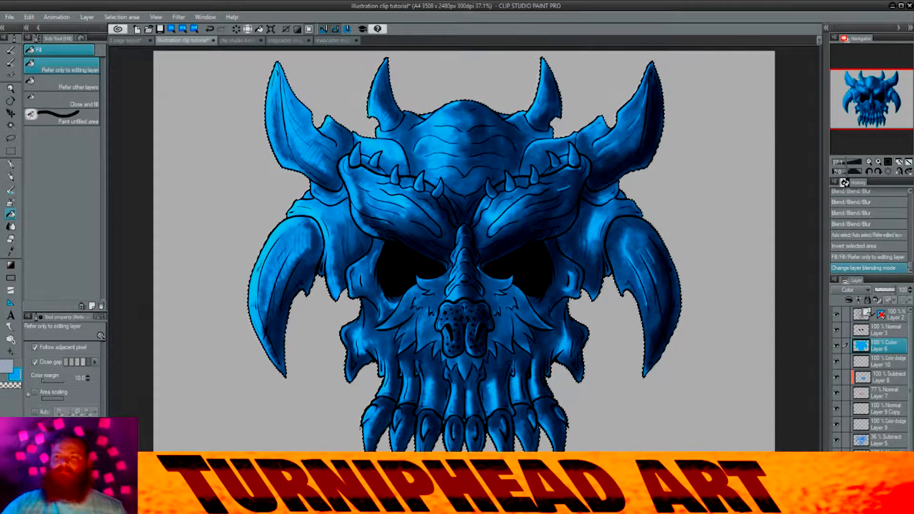
{"action": "scroll", "coordinate": [849, 290], "scroll_direction": "up", "scroll_amount": 20}
{"action": "scroll", "coordinate": [849, 290], "scroll_direction": "up", "scroll_amount": 1}
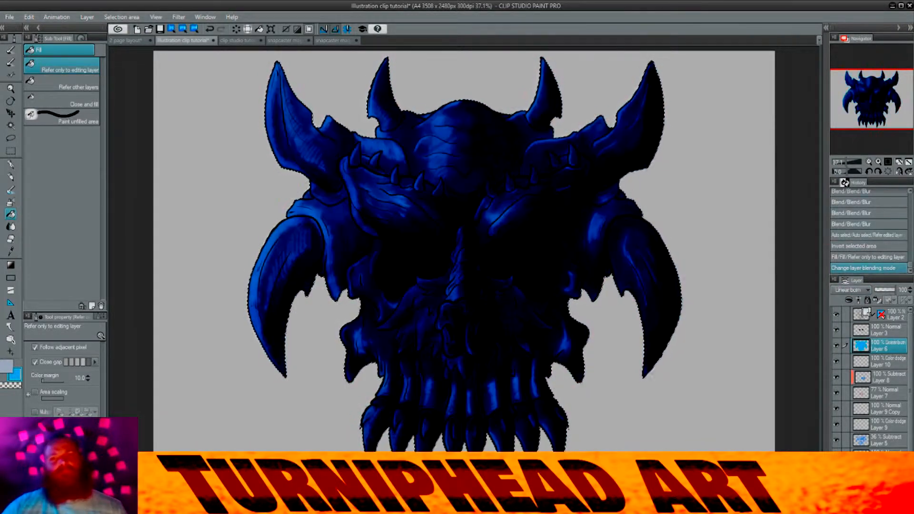
{"action": "scroll", "coordinate": [850, 290], "scroll_direction": "down", "scroll_amount": 4}
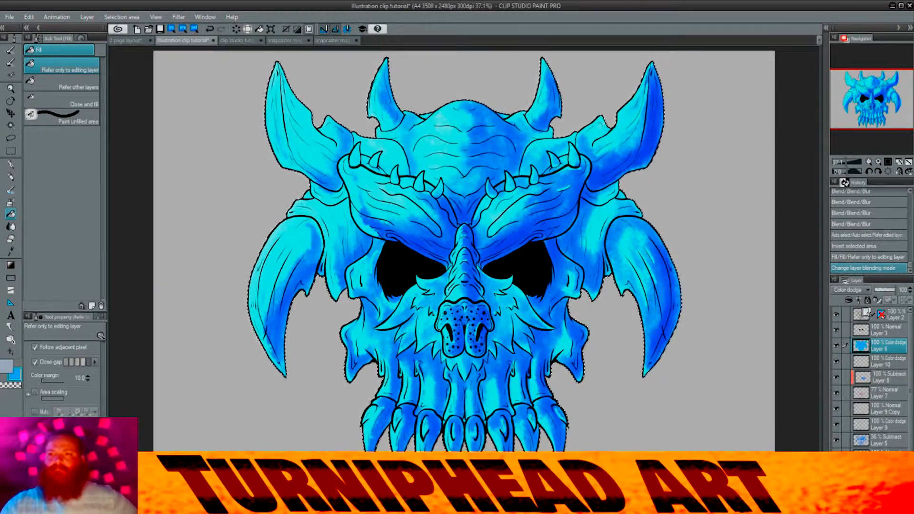
{"action": "scroll", "coordinate": [851, 290], "scroll_direction": "down", "scroll_amount": 4}
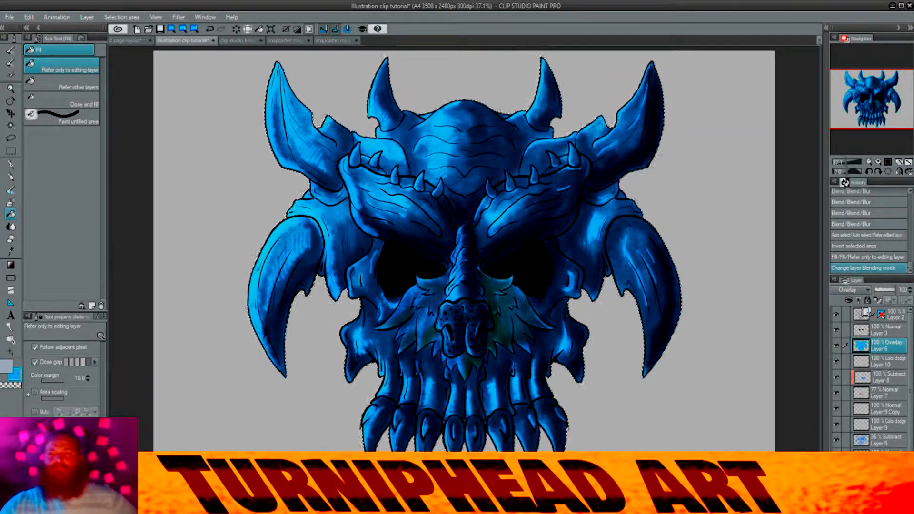
- Compare the Hard light, Pin light and Darker color blending modes on Layer 6
{"action": "scroll", "coordinate": [850, 289], "scroll_direction": "down", "scroll_amount": 2}
{"action": "scroll", "coordinate": [850, 290], "scroll_direction": "down", "scroll_amount": 3}
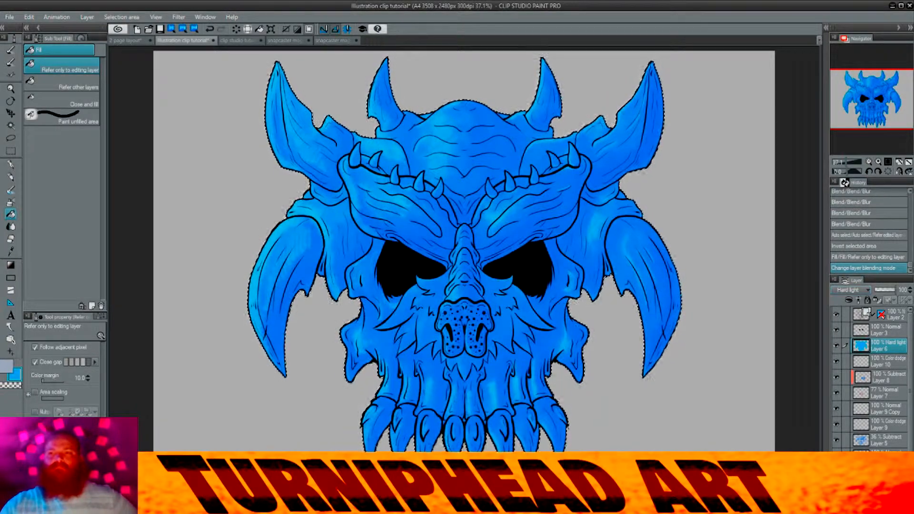
{"action": "scroll", "coordinate": [850, 290], "scroll_direction": "down", "scroll_amount": 4}
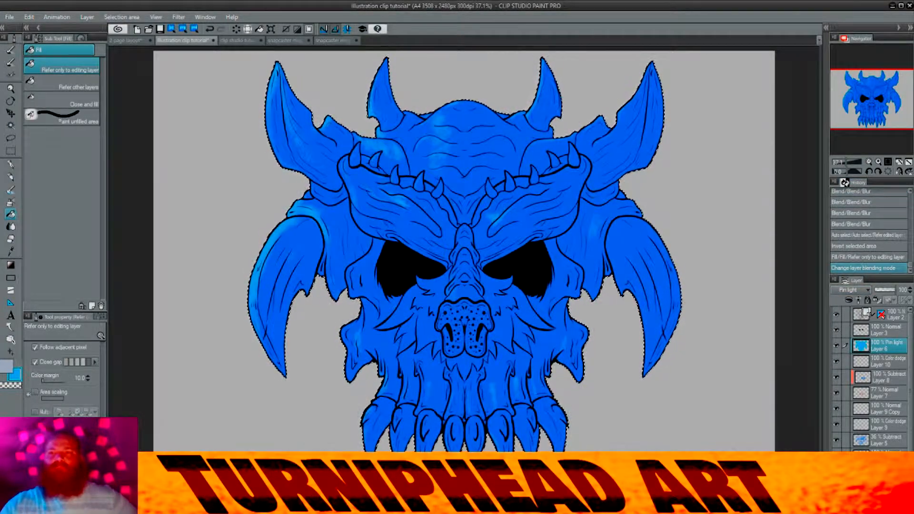
{"action": "scroll", "coordinate": [850, 290], "scroll_direction": "up", "scroll_amount": 16}
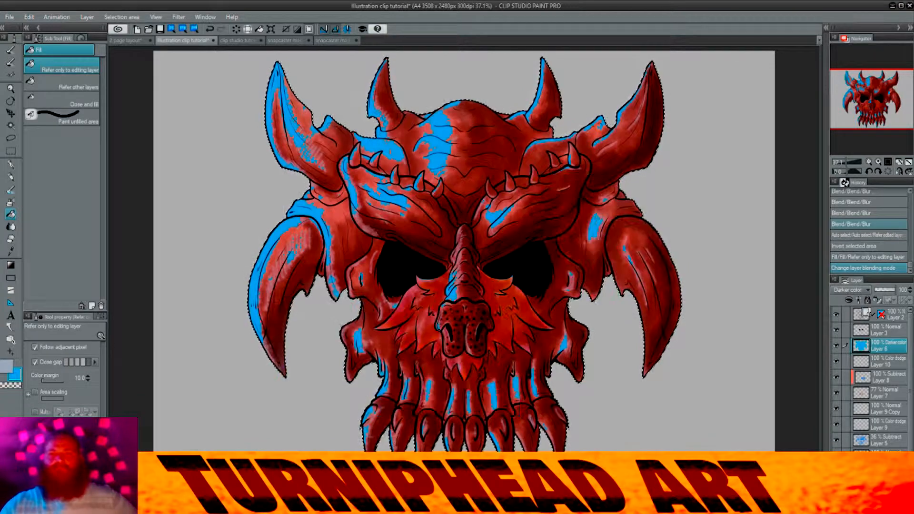
- Try the Divide blending mode on Layer 6's blue fill and experiment with the layer's opacity
{"action": "scroll", "coordinate": [849, 290], "scroll_direction": "down", "scroll_amount": 2}
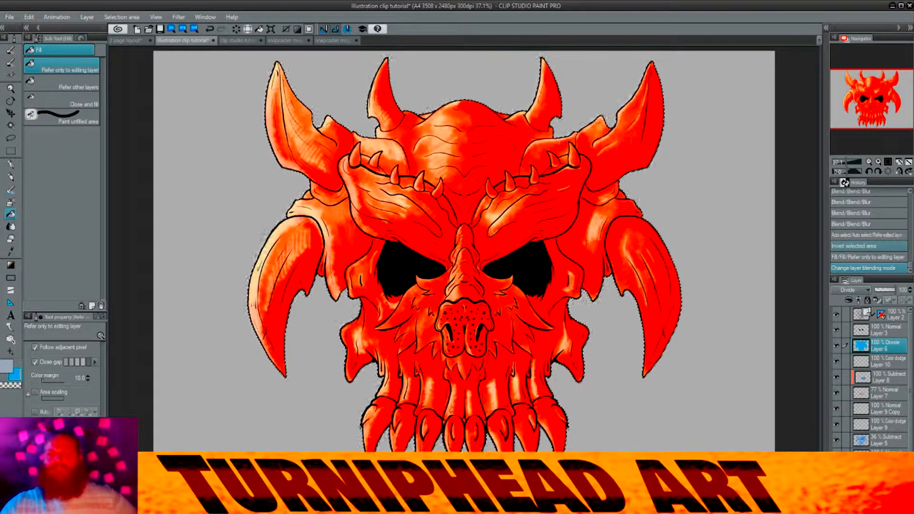
{"action": "left_click", "coordinate": [884, 290]}
{"action": "left_click_drag", "start_coordinate": [884, 290], "coordinate": [895, 290]}
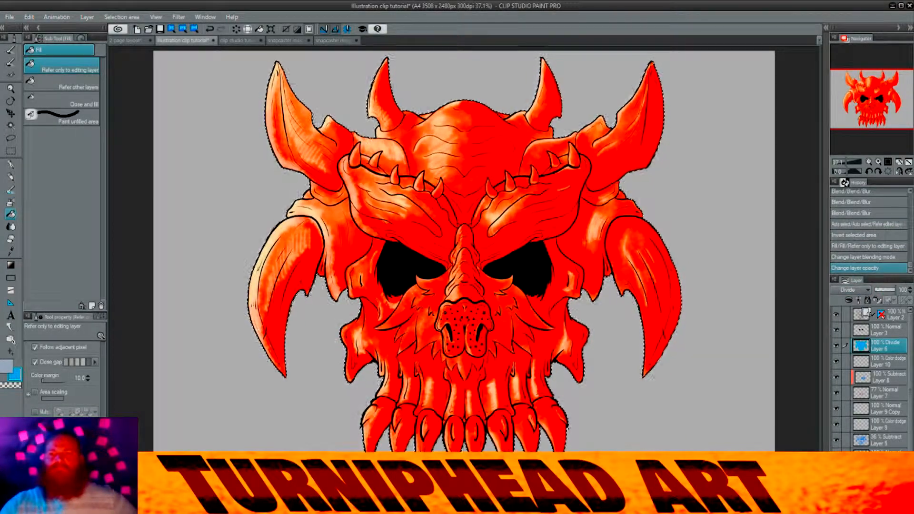
- Compare the Saturation, Brightness, Soft light, Difference and Hard mix blending modes on Layer 6
{"action": "scroll", "coordinate": [850, 290], "scroll_direction": "down", "scroll_amount": 2}
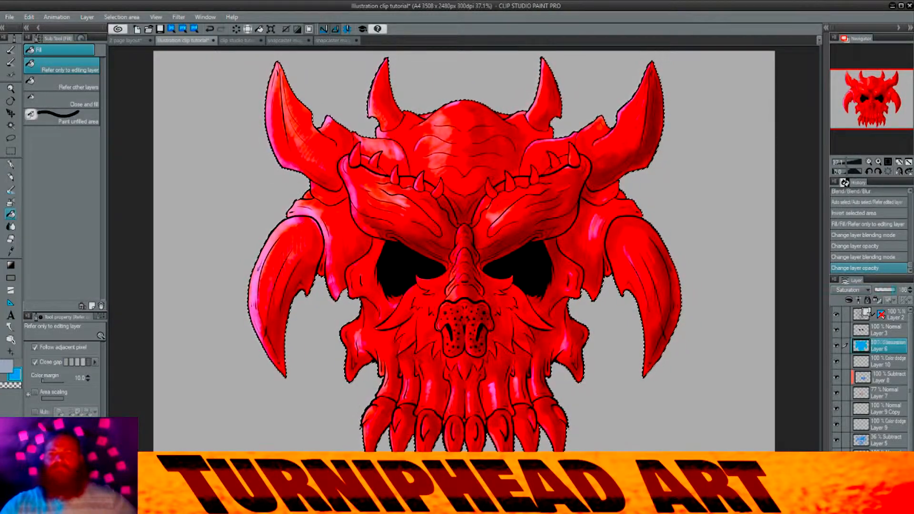
{"action": "scroll", "coordinate": [850, 290], "scroll_direction": "down", "scroll_amount": 2}
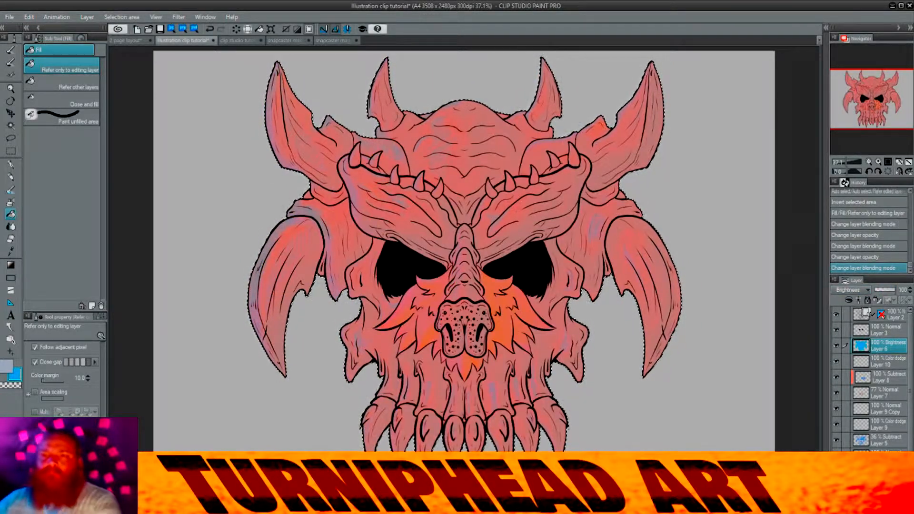
{"action": "scroll", "coordinate": [849, 290], "scroll_direction": "down", "scroll_amount": 3}
{"action": "scroll", "coordinate": [850, 290], "scroll_direction": "down", "scroll_amount": 1}
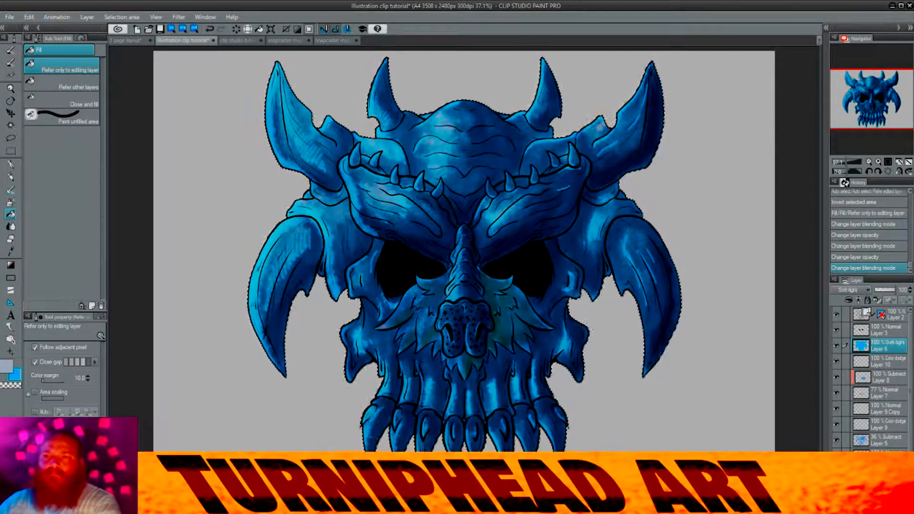
{"action": "scroll", "coordinate": [850, 290], "scroll_direction": "down", "scroll_amount": 2}
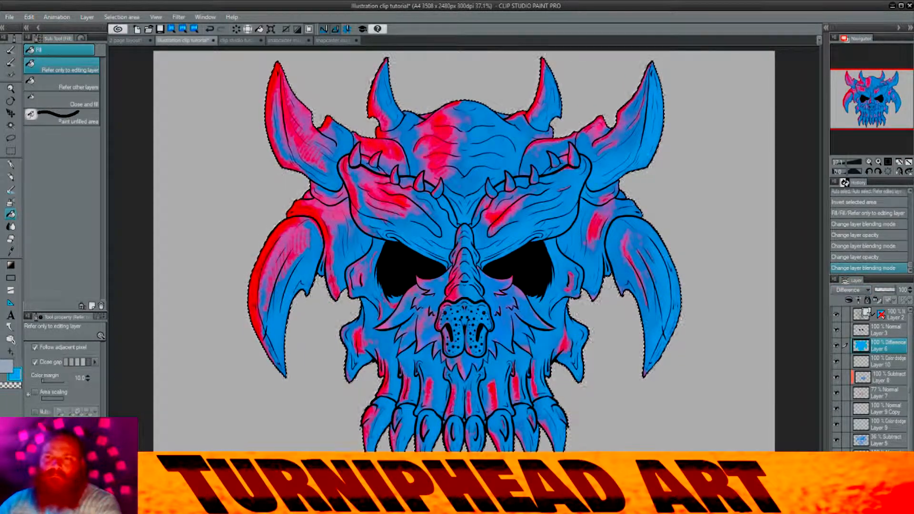
{"action": "scroll", "coordinate": [850, 290], "scroll_direction": "down", "scroll_amount": 1}
{"action": "scroll", "coordinate": [850, 290], "scroll_direction": "up", "scroll_amount": 1}
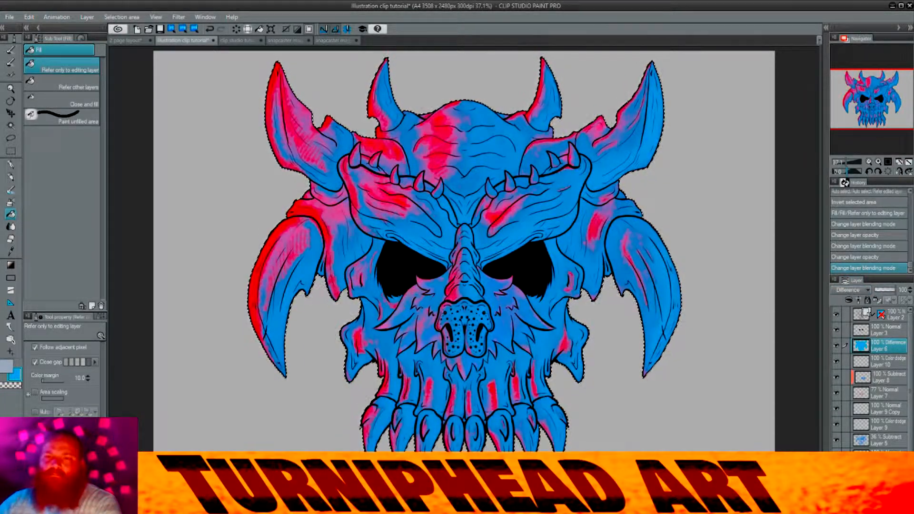
{"action": "scroll", "coordinate": [850, 290], "scroll_direction": "down", "scroll_amount": 1}
{"action": "scroll", "coordinate": [850, 290], "scroll_direction": "up", "scroll_amount": 2}
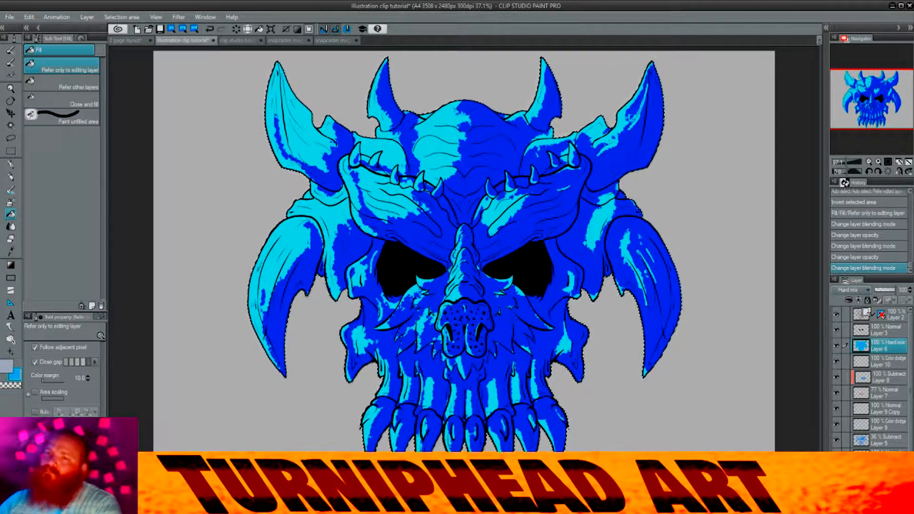
- Set Layer 6 to the Divide blending mode and lower its opacity to 70%
{"action": "scroll", "coordinate": [850, 290], "scroll_direction": "down", "scroll_amount": 7}
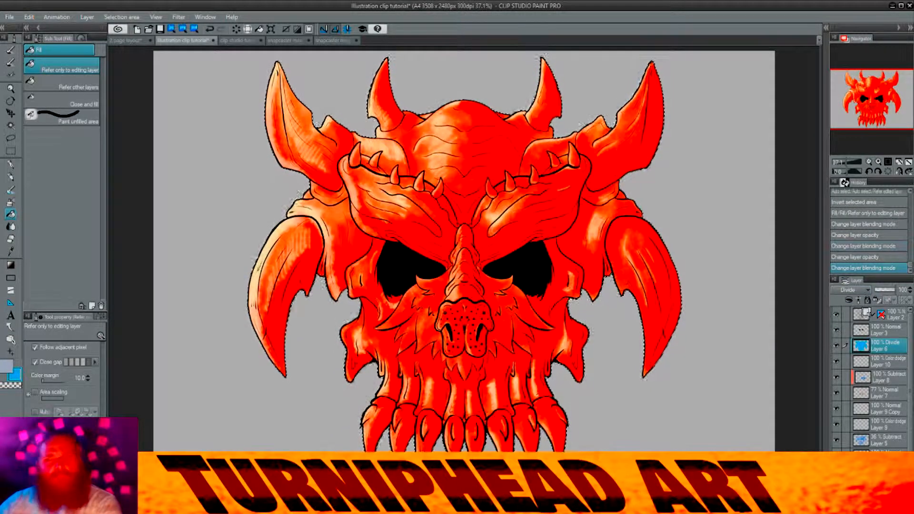
{"action": "left_click", "coordinate": [886, 290]}
{"action": "left_click_drag", "start_coordinate": [888, 290], "coordinate": [889, 290]}
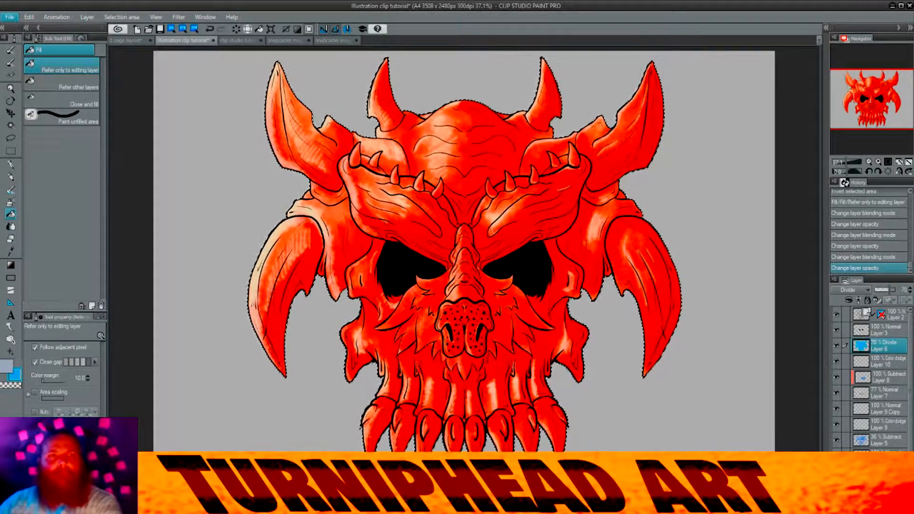